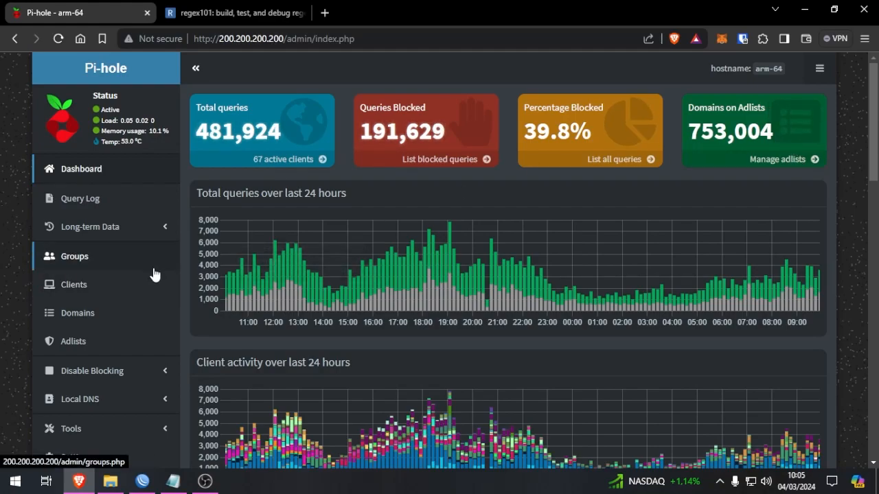
Open the domain management page and enter domain.com as the domain to add.
click(137, 327)
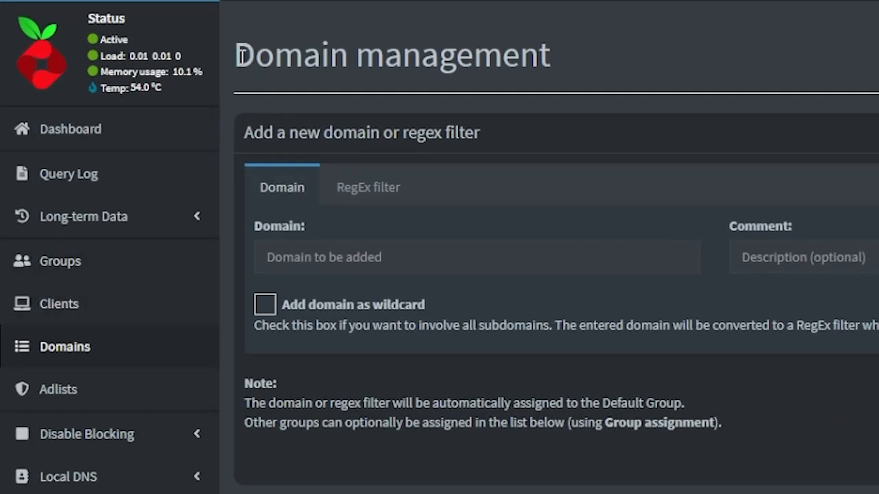
drag(236, 56, 353, 59)
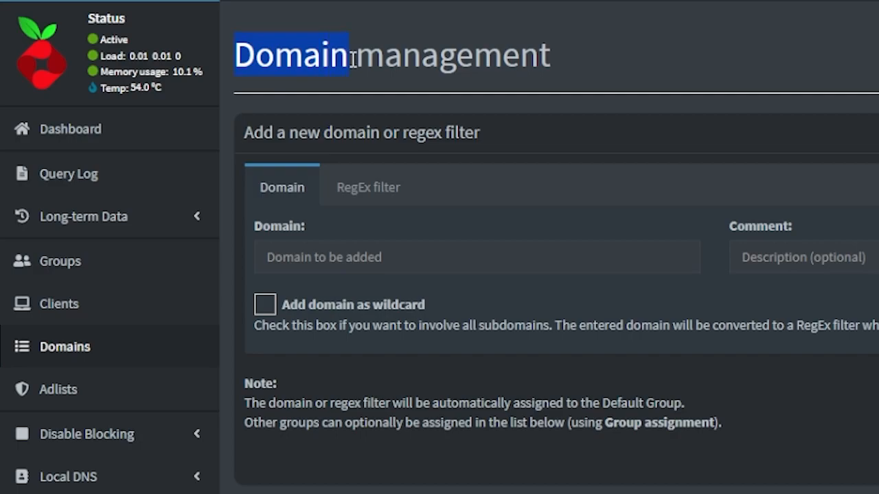
click(357, 253)
text(domain.com)
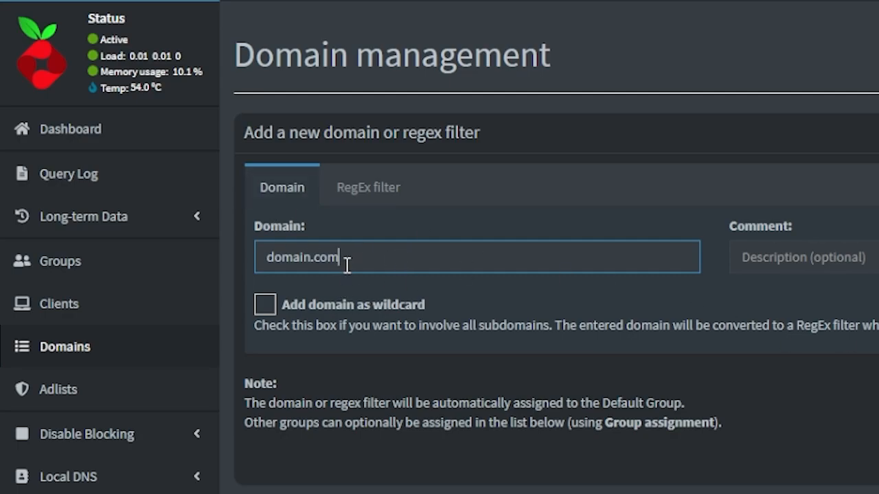
drag(357, 263, 260, 258)
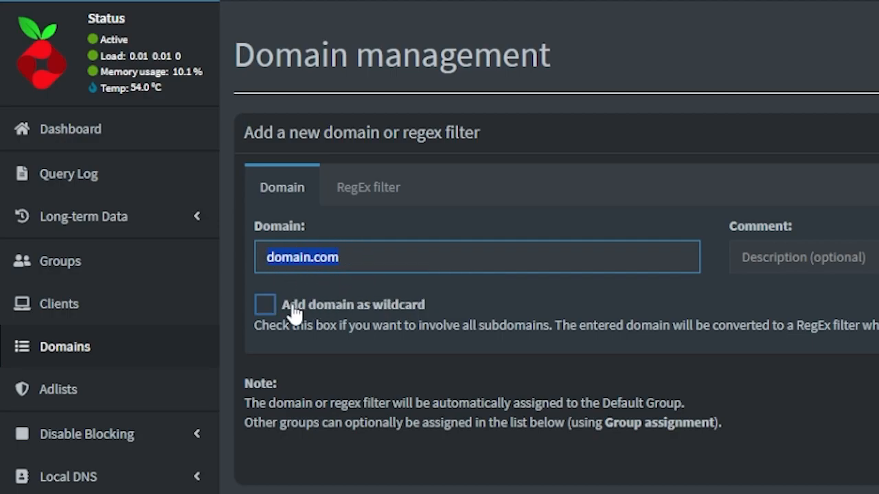
Turn the wildcard option for domain.com on and back off, and highlight the entered domain.
click(272, 309)
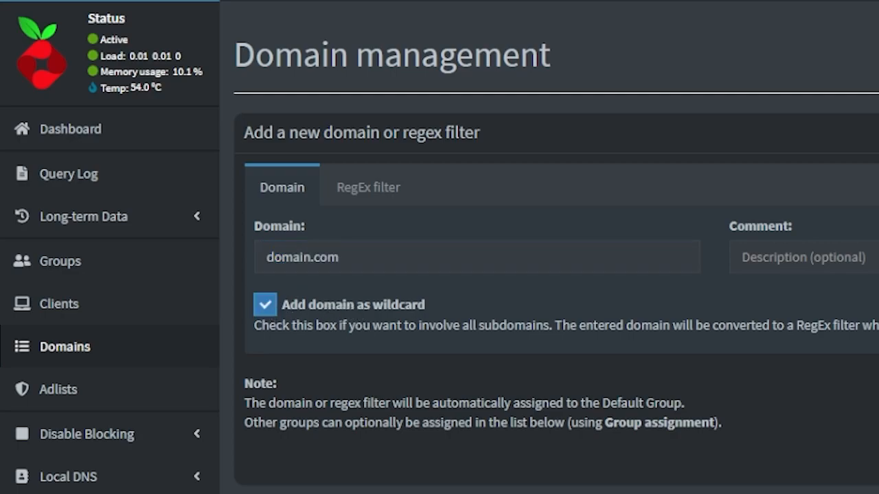
click(331, 315)
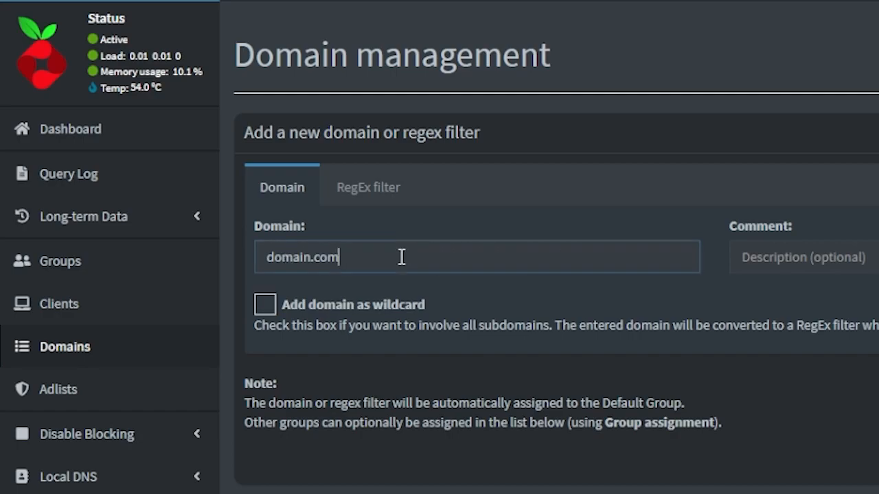
drag(403, 254, 253, 257)
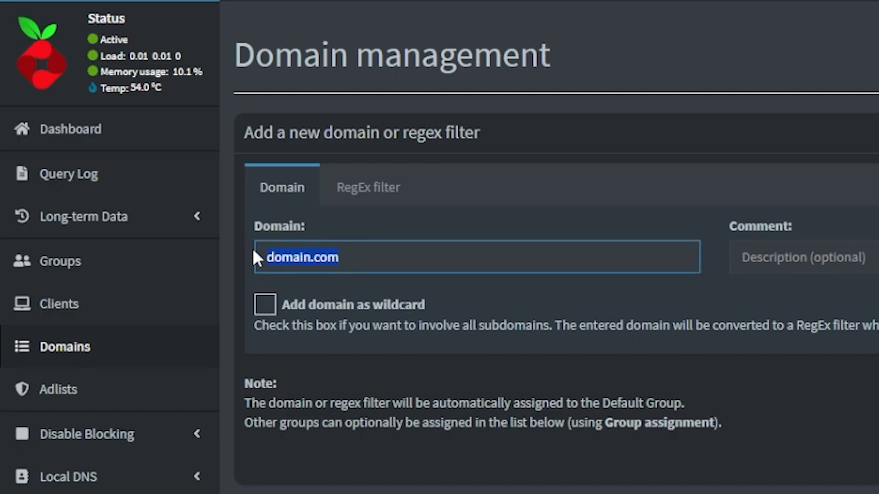
click(307, 227)
click(361, 252)
drag(361, 251, 261, 251)
click(357, 257)
drag(369, 257, 211, 264)
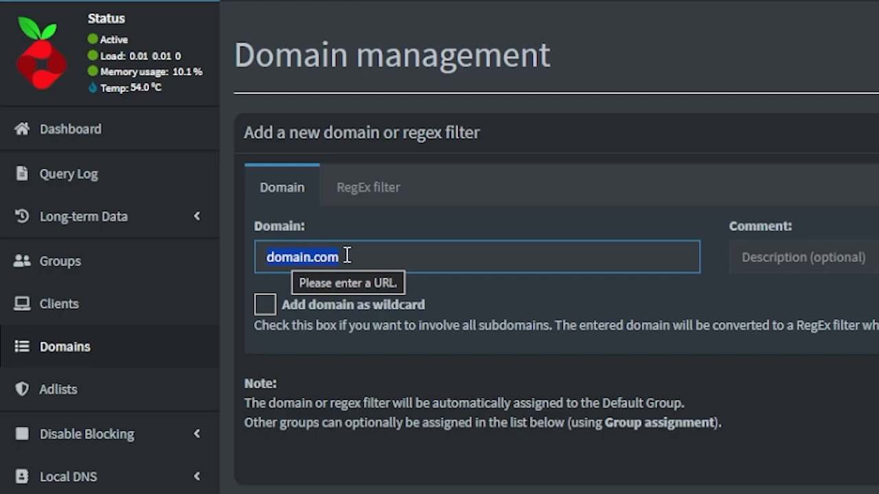
Show the RegEx filter form and switch to the Notepad notes with the Pi-hole regex examples.
click(363, 196)
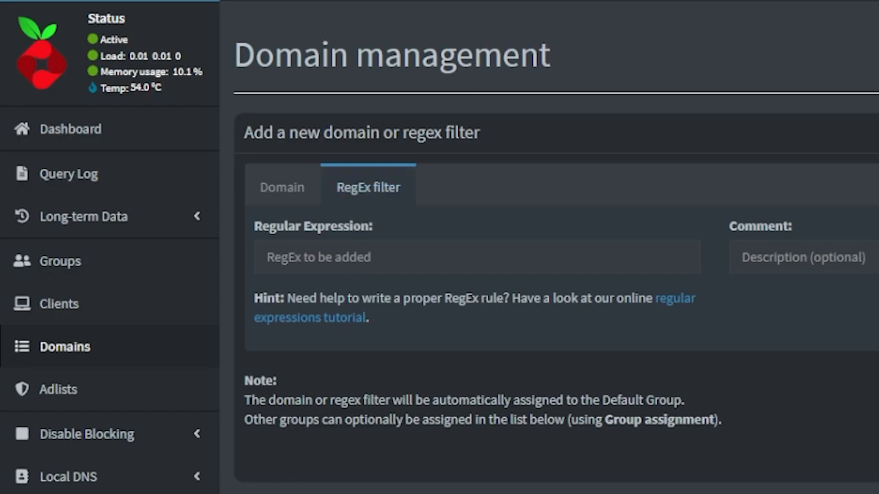
key(alt+Tab)
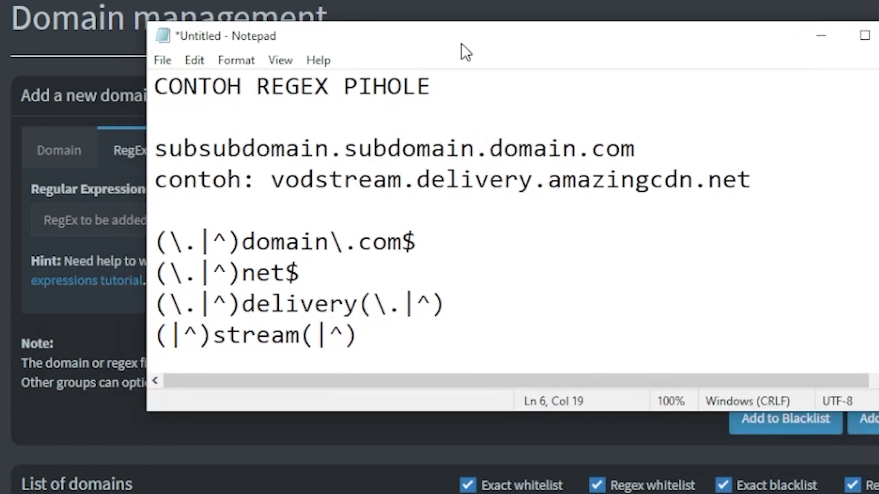
drag(435, 84, 477, 41)
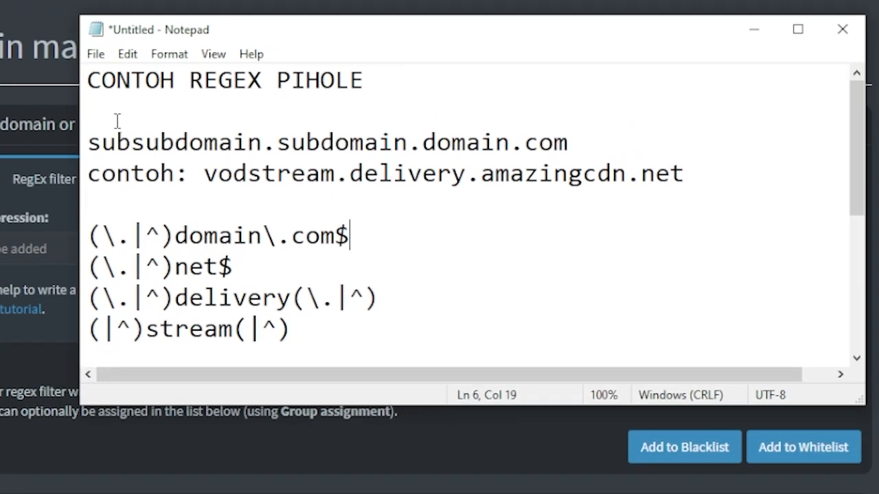
drag(191, 58, 212, 58)
click(382, 80)
Examine the parts of the sample address subsubdomain.subdomain.domain.com in the notes by highlighting them.
drag(85, 142, 380, 142)
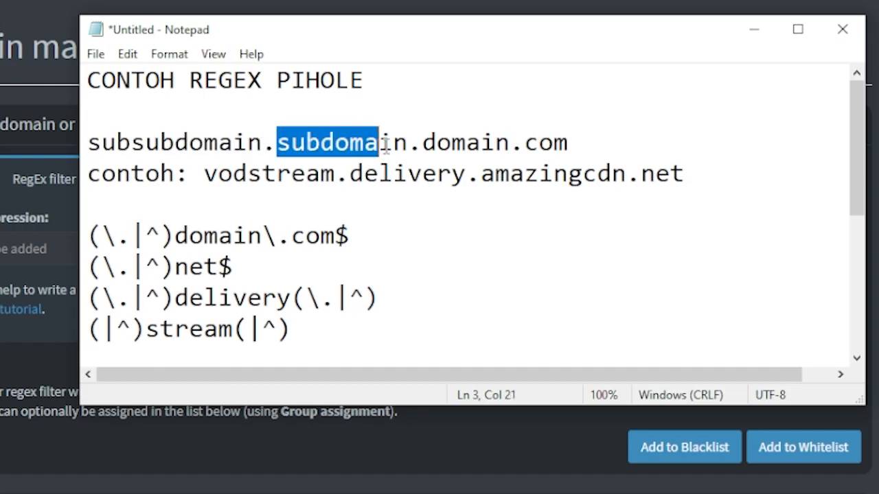
drag(87, 142, 188, 142)
drag(287, 142, 589, 142)
click(661, 142)
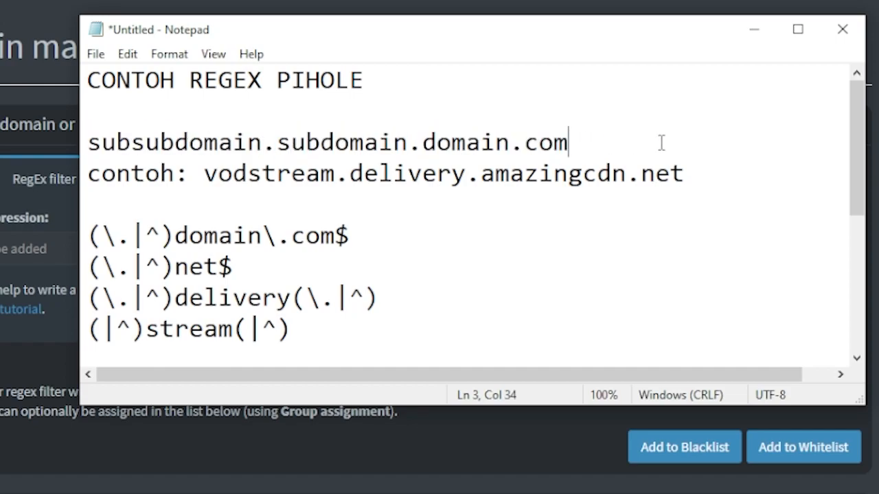
drag(91, 142, 608, 137)
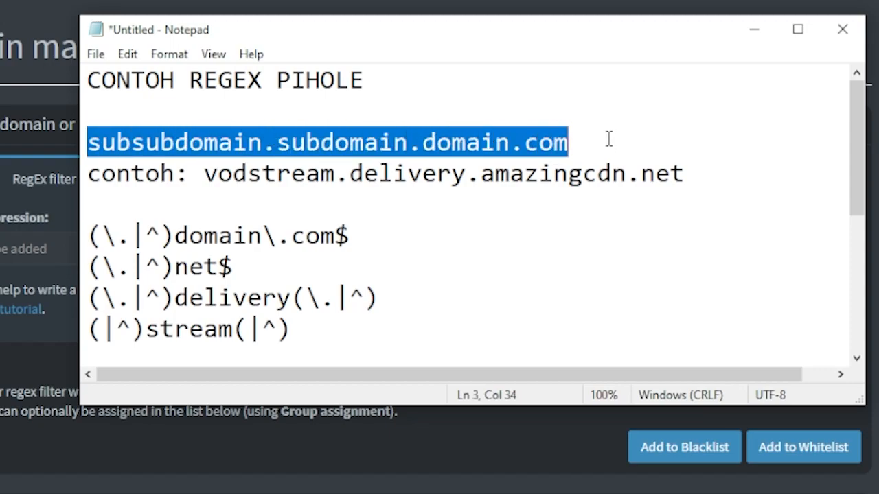
Switch to the Pi-hole query log and examine how the long search22-normal-idtest-useast1a.tiktokv.com.itotolink.net entry is built up from subdomains.
key(alt+Tab)
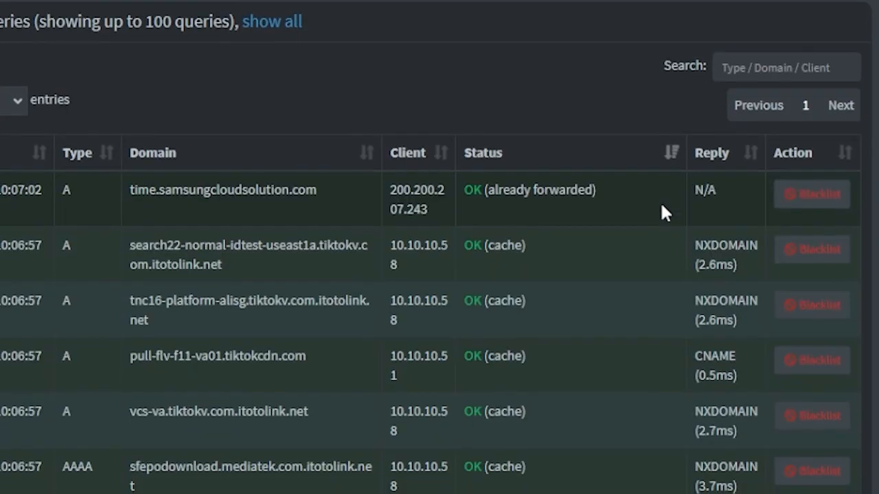
scroll(661, 211, down, 7)
scroll(346, 142, up, 3)
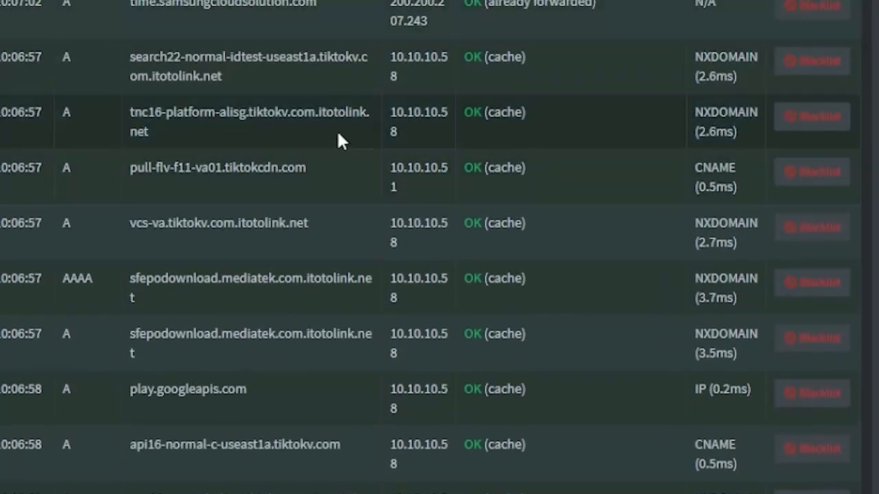
drag(125, 55, 216, 78)
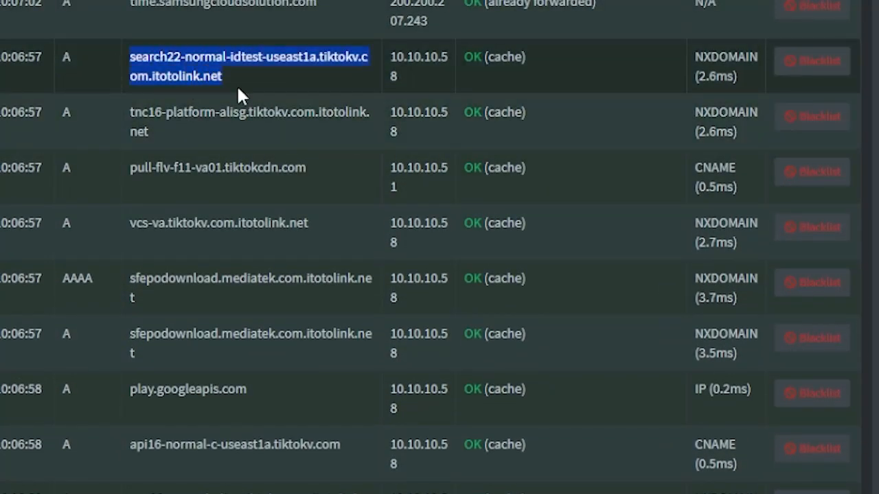
click(236, 84)
drag(146, 41, 190, 43)
click(201, 52)
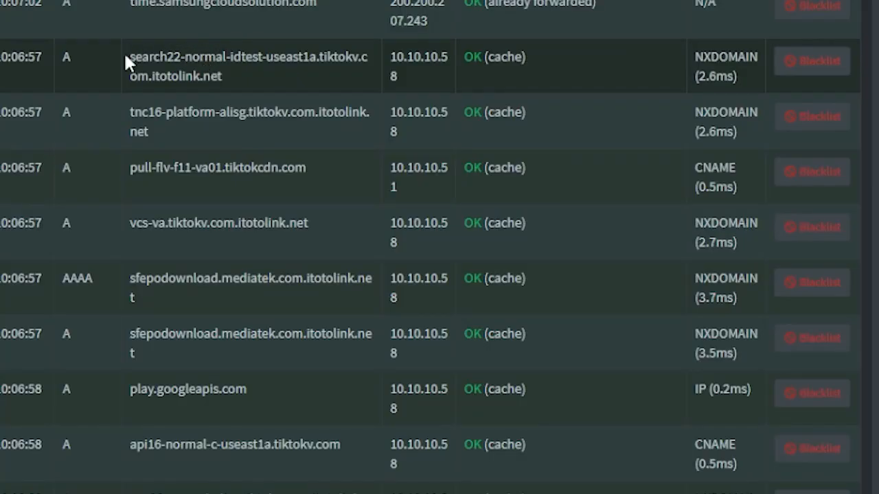
drag(125, 51, 227, 79)
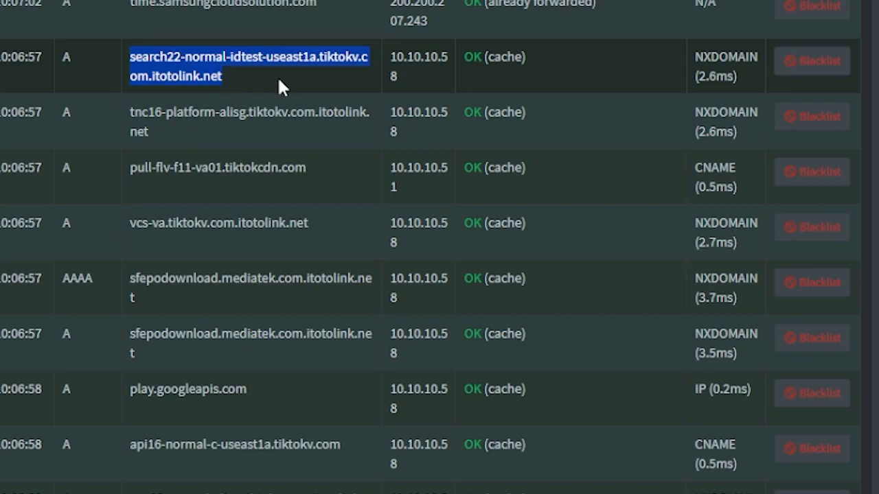
scroll(431, 247, up, 2)
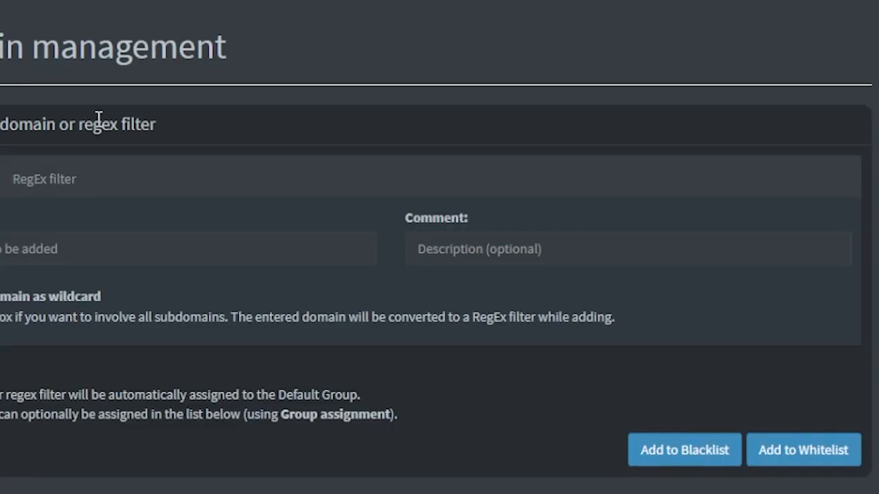
Reopen the RegEx filter form in domain management and return to the Notepad regex notes.
click(48, 179)
key(alt+Tab)
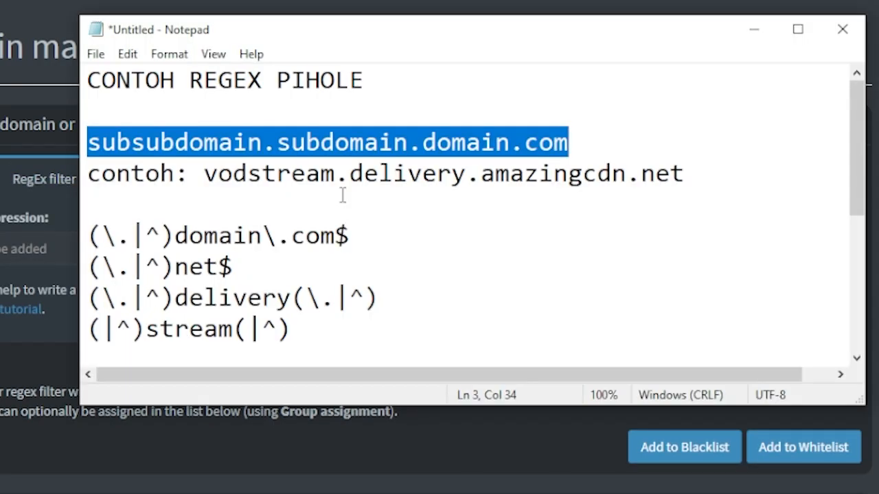
click(217, 137)
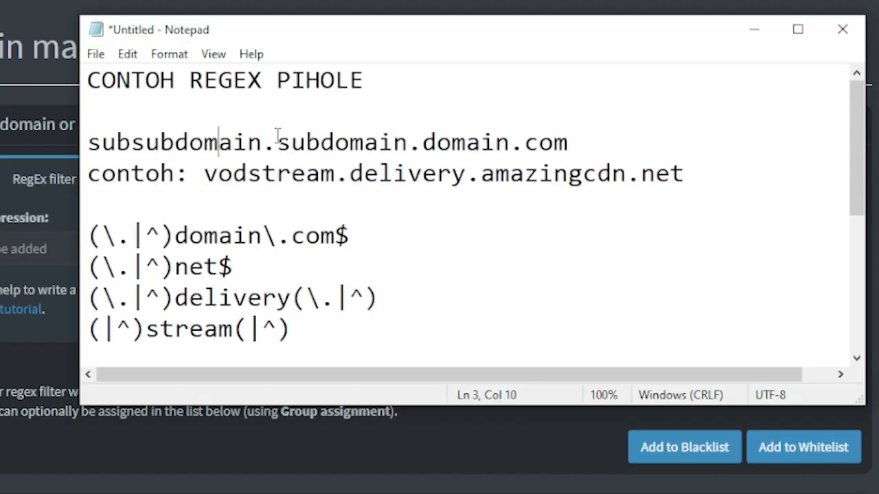
Reposition the notes window and examine the example address vodstream.delivery.amazingcdn.net.
click(132, 173)
click(188, 173)
drag(204, 173, 820, 173)
click(364, 174)
click(276, 174)
drag(340, 39, 169, 93)
click(47, 227)
drag(47, 227, 340, 228)
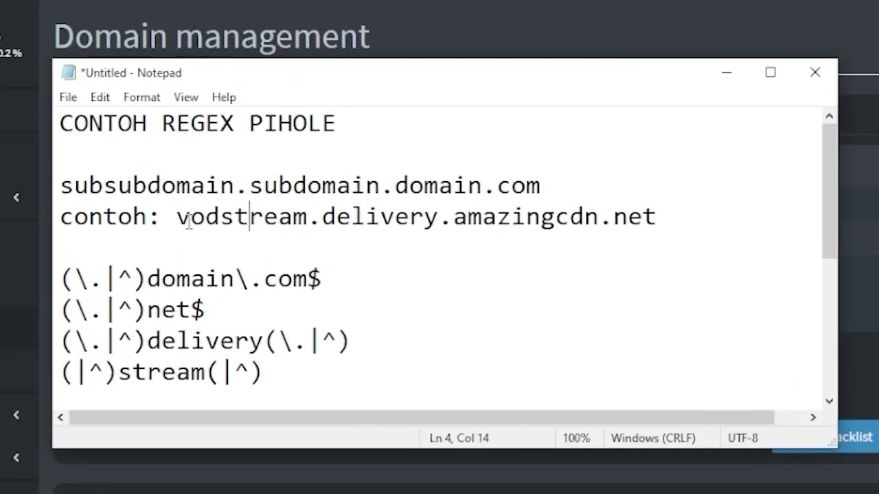
drag(483, 217, 493, 217)
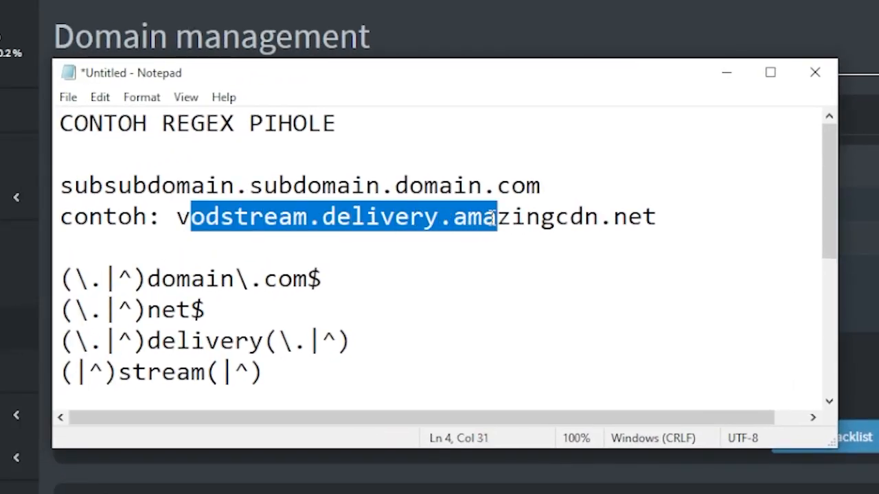
click(492, 217)
click(555, 217)
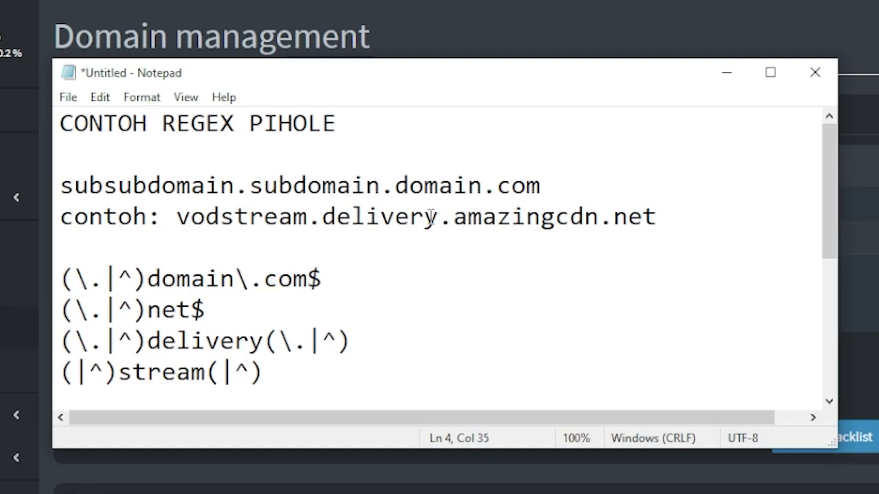
Change the first regex example in the notes to (\.|^)amazingcdn\.net$ to match the example address.
drag(453, 217, 656, 214)
click(423, 186)
drag(453, 217, 595, 219)
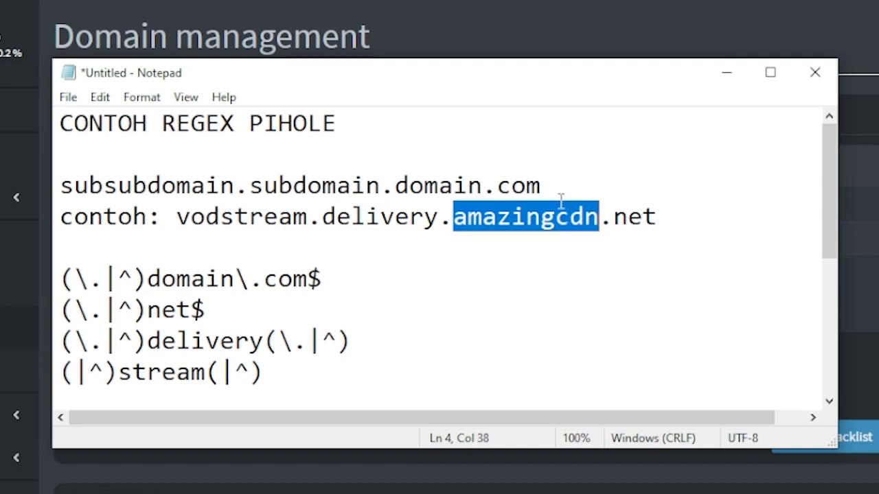
click(552, 223)
drag(456, 220, 604, 217)
click(622, 214)
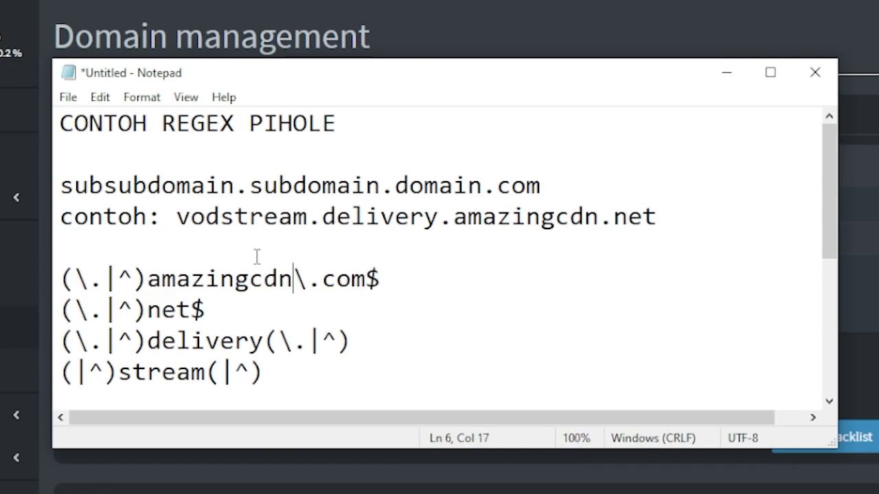
click(257, 257)
drag(454, 218, 607, 218)
drag(323, 278, 371, 280)
text(net)
click(386, 279)
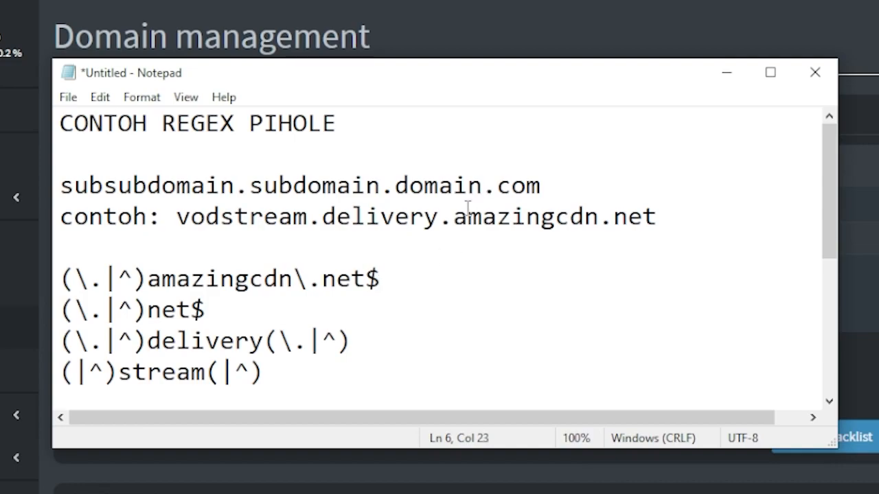
Examine the amazingcdn.net part of the example address against the rewritten regex.
drag(454, 217, 688, 218)
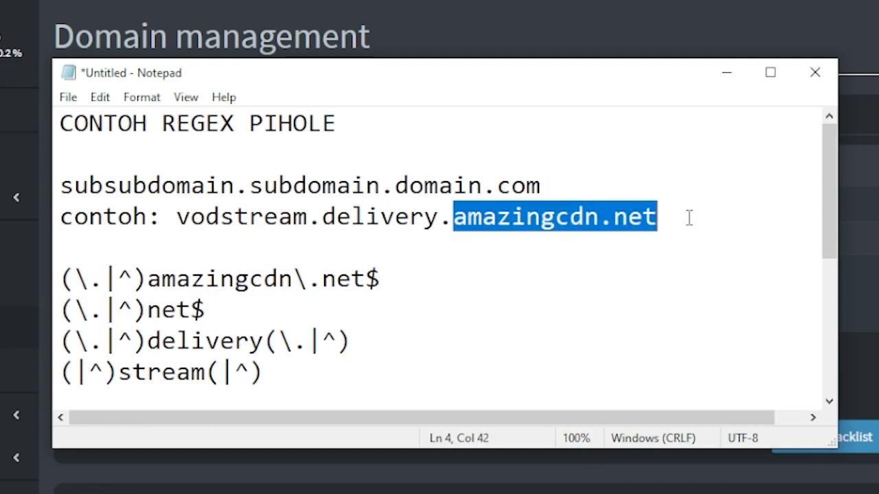
click(571, 221)
click(601, 217)
drag(467, 217, 585, 218)
click(617, 218)
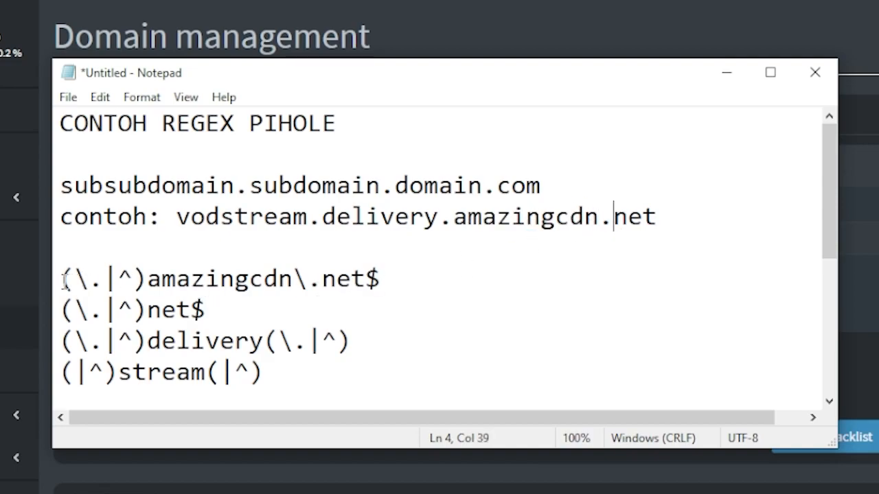
drag(453, 217, 616, 218)
click(659, 218)
Examine the structure of the regex (\.|^)amazingcdn\.net$, from its opening group to its closing $.
drag(389, 275, 422, 278)
click(148, 279)
click(423, 280)
drag(154, 275, 295, 278)
click(404, 277)
drag(404, 277, 385, 289)
click(99, 271)
click(60, 278)
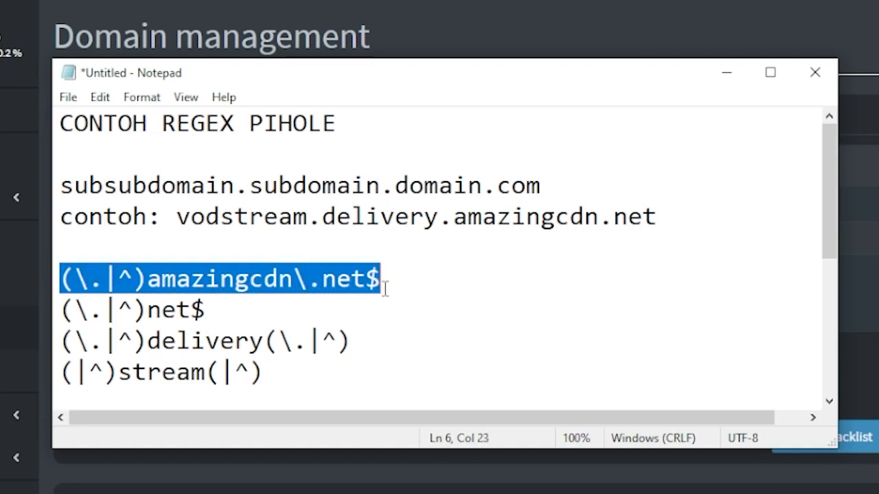
click(118, 278)
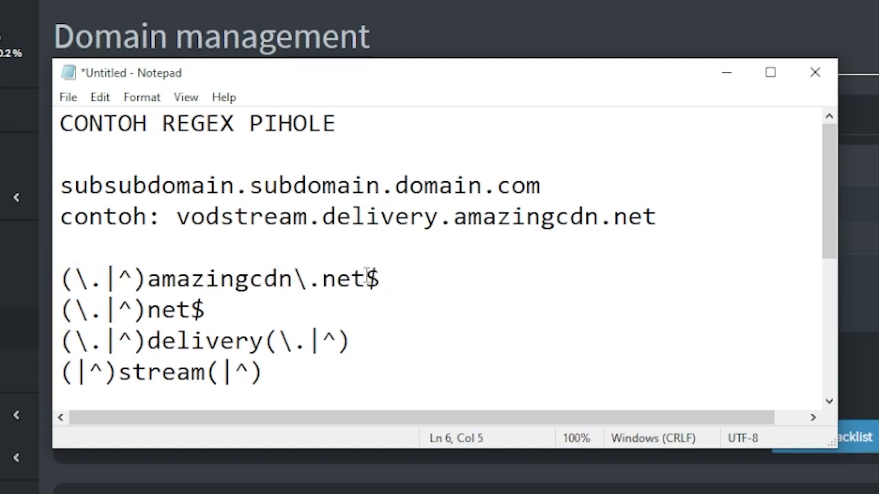
Examine the net ending and the $ anchor of the first regex.
mouse_move(376, 278)
mouse_down()
mouse_move(60, 280)
mouse_move(366, 281)
mouse_up()
click(195, 278)
click(206, 278)
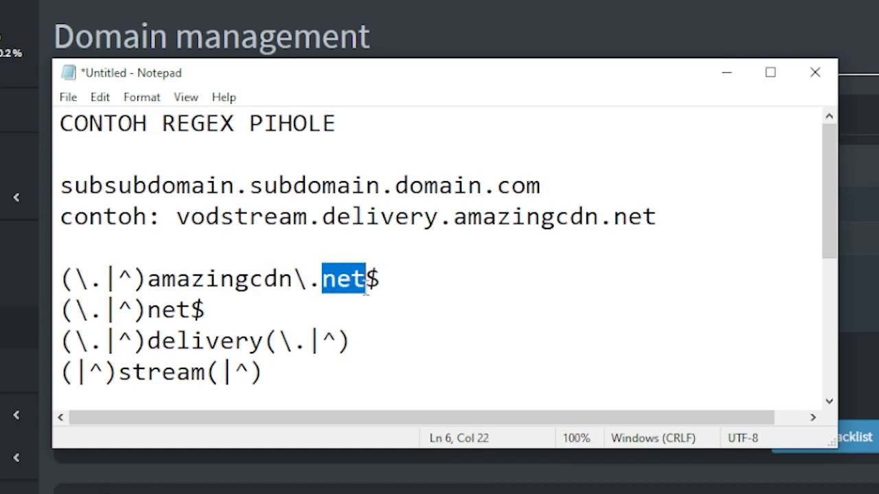
click(366, 285)
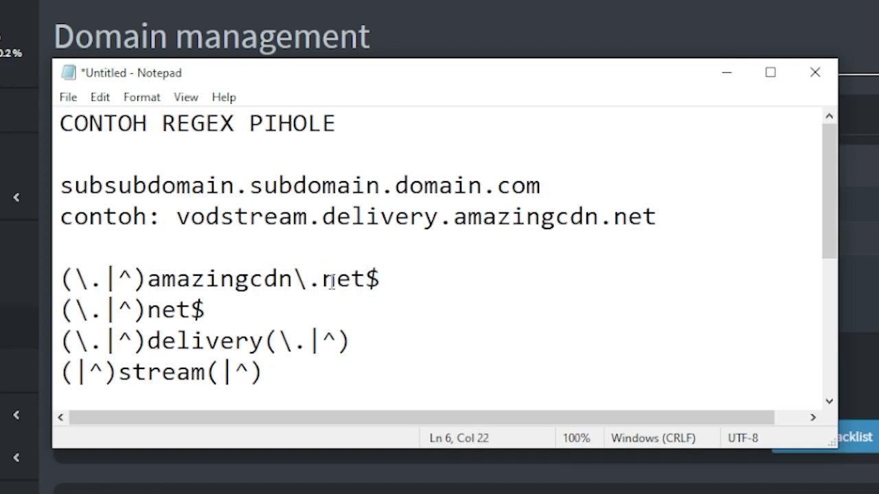
drag(323, 279, 366, 281)
click(371, 280)
click(329, 278)
Highlight the net top-level domain in the example address vodstream.delivery.amazingcdn.net.
click(453, 269)
click(364, 216)
drag(616, 223, 673, 213)
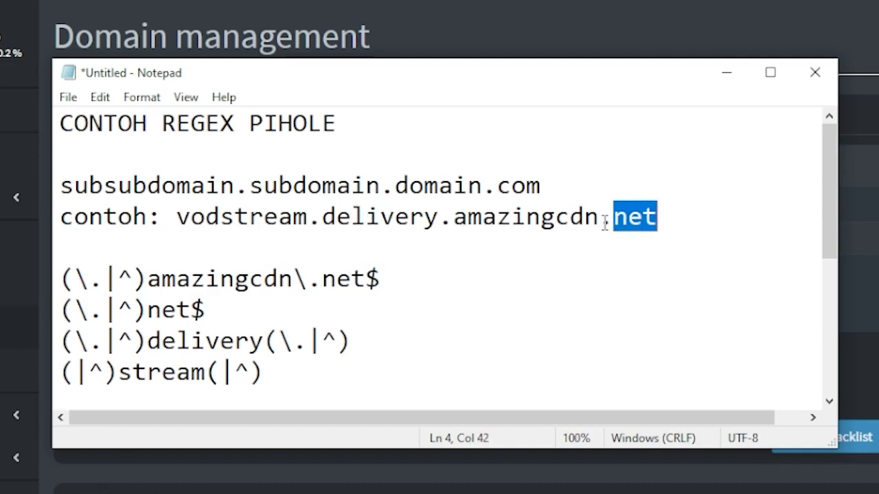
Highlight the .net ending of the example address for comparison with the second regex, (\.|^)net$.
drag(604, 223, 655, 219)
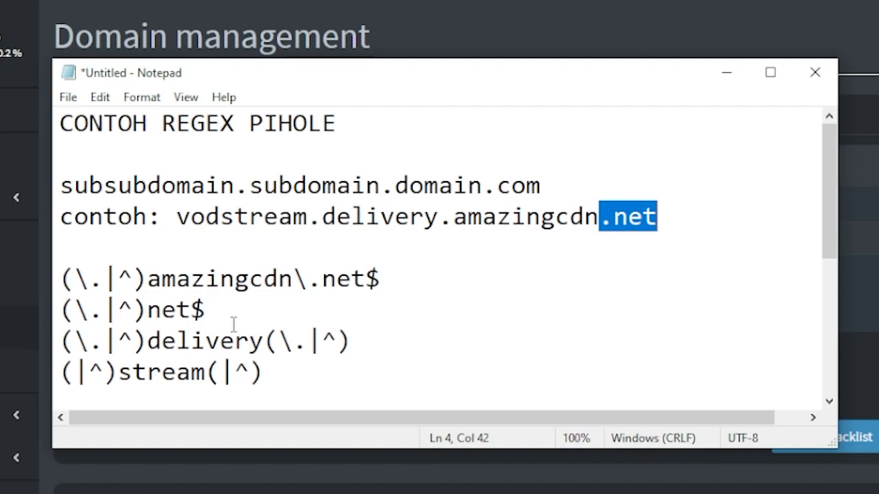
mouse_move(206, 311)
mouse_down()
mouse_move(65, 310)
mouse_move(218, 312)
mouse_up()
click(218, 313)
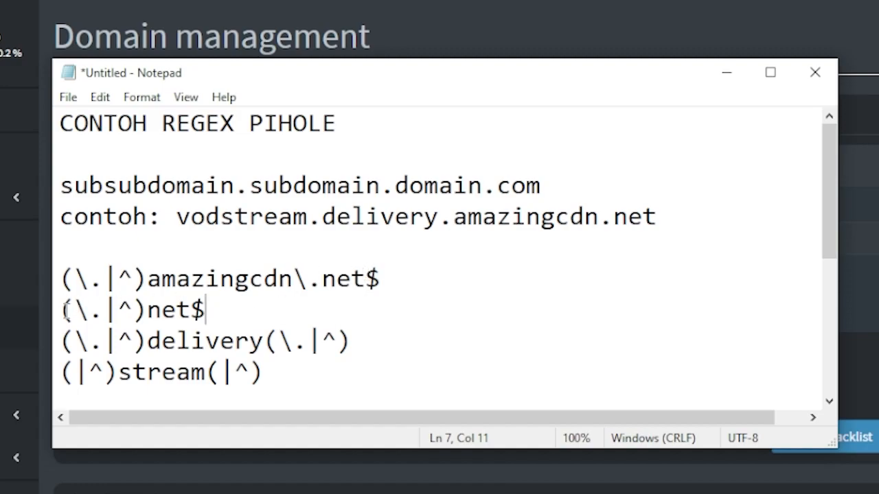
Examine the opening group (\.|^) of the net$ regex, including the escaped dot and ^ alternative inside the parentheses.
drag(61, 310, 149, 312)
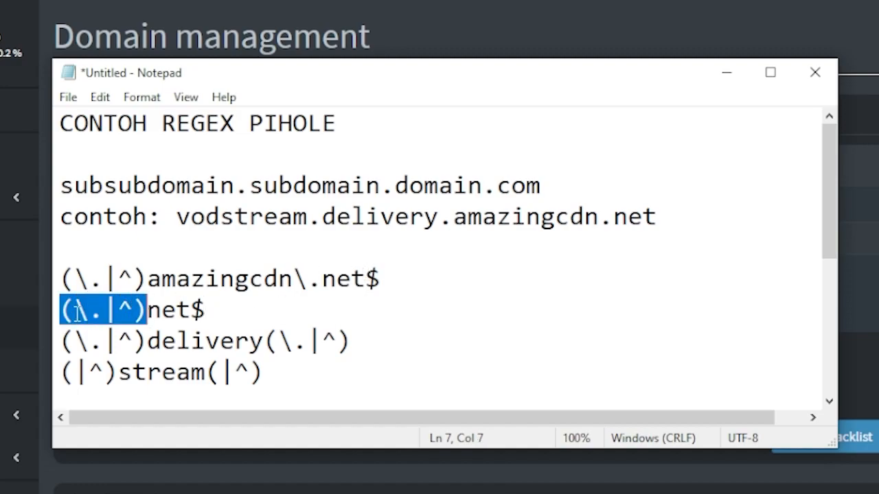
click(134, 310)
click(147, 310)
click(120, 310)
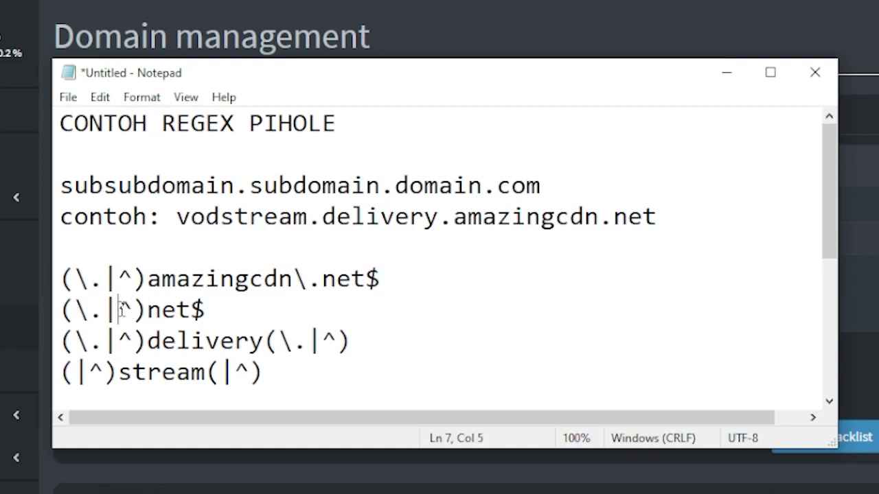
drag(73, 310, 129, 312)
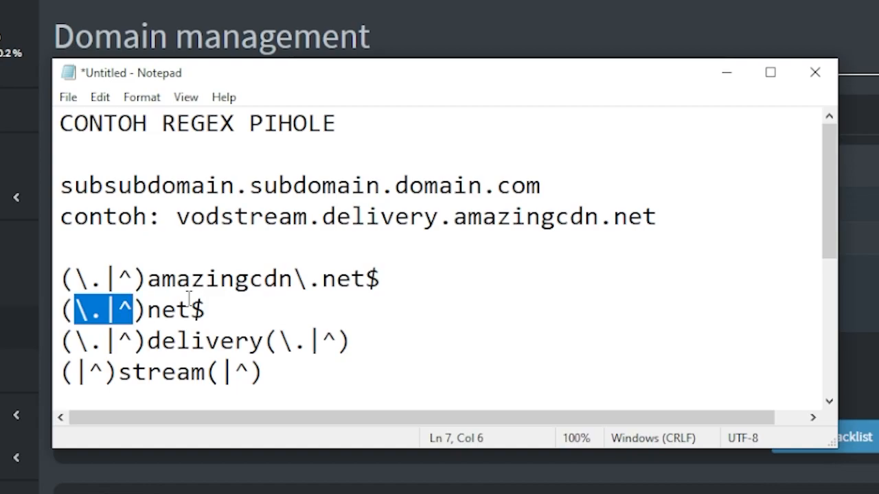
click(131, 309)
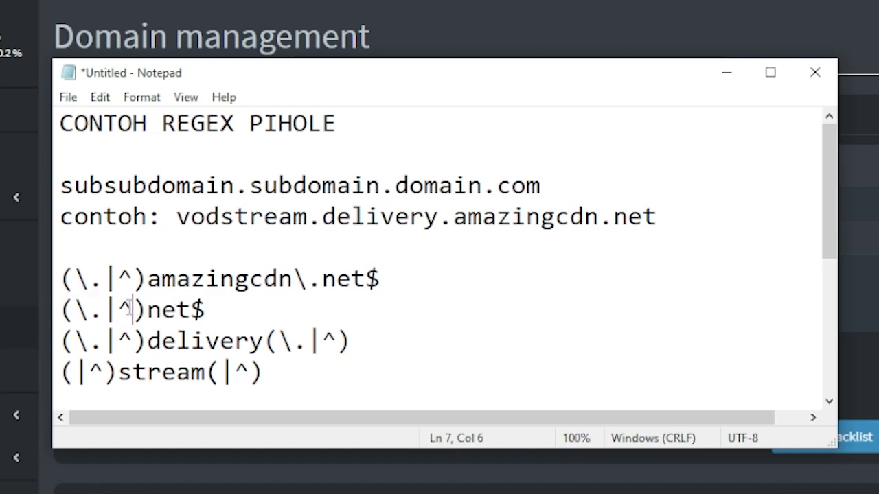
click(144, 309)
drag(143, 309, 60, 310)
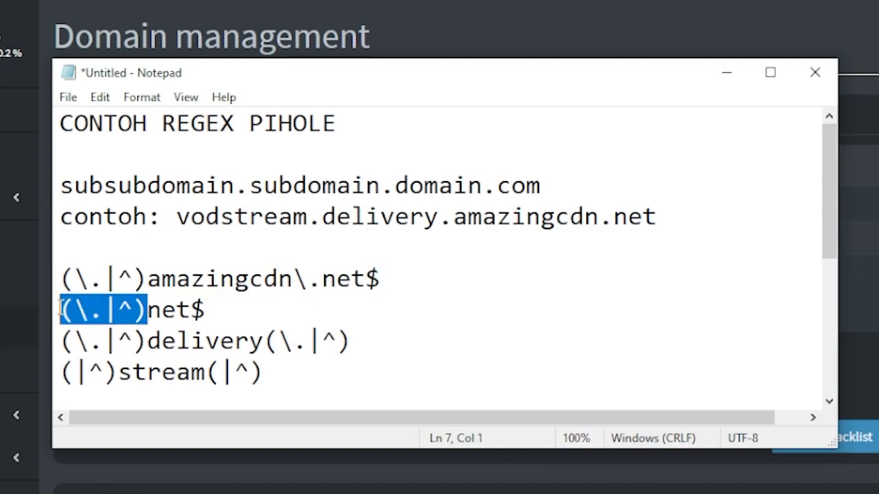
click(117, 311)
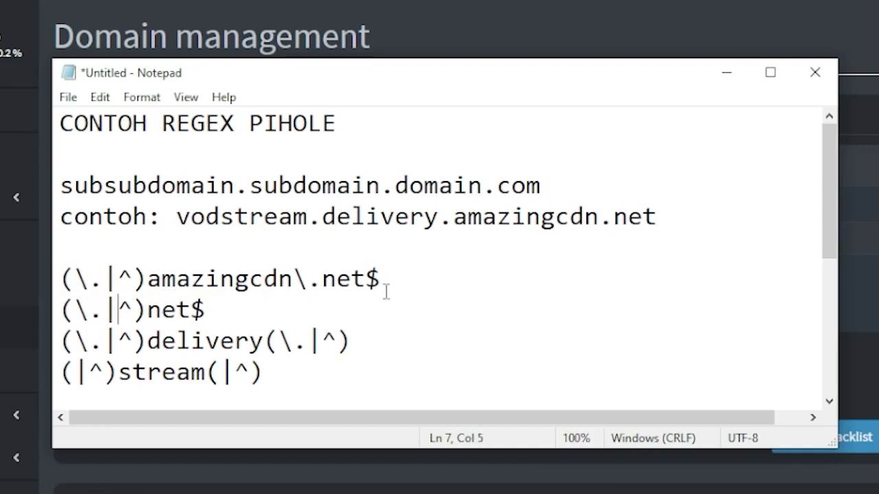
Examine the rest of the (\.|^)net$ regex, focusing on its closing $ anchor.
drag(62, 307, 196, 309)
click(94, 323)
click(191, 309)
drag(206, 308, 197, 308)
click(245, 309)
drag(219, 313, 197, 309)
click(191, 309)
drag(192, 308, 226, 308)
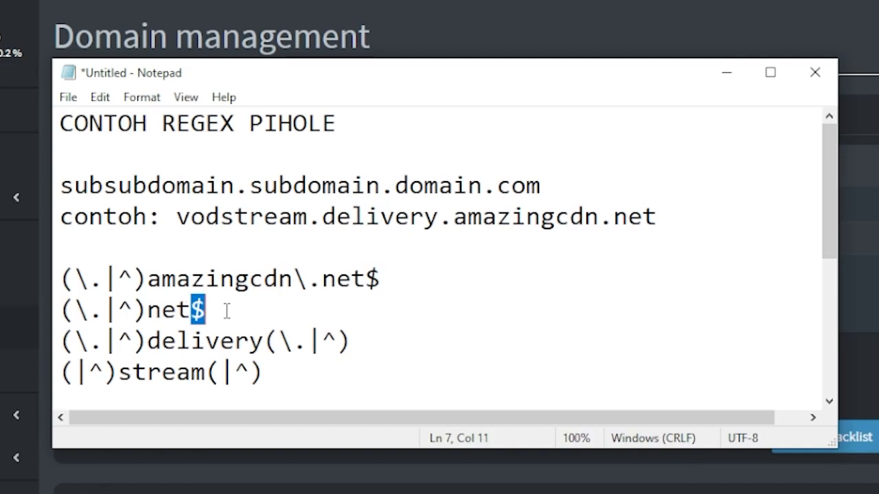
click(588, 309)
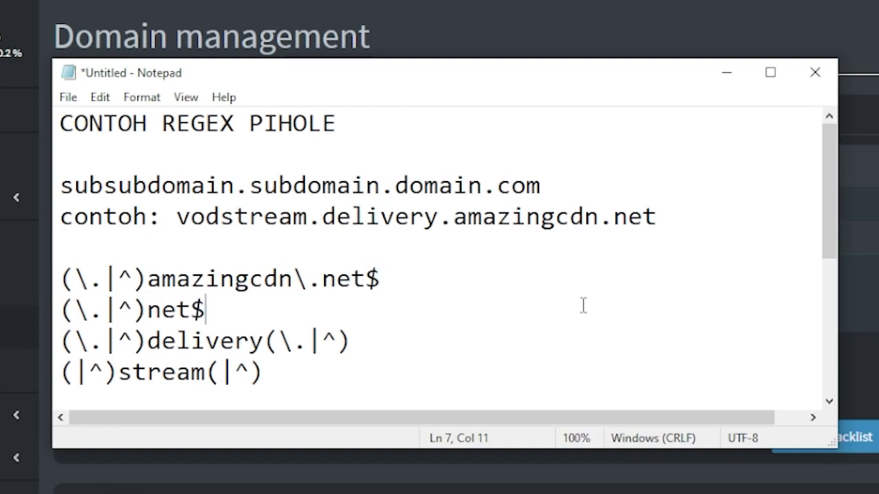
Compare the net$ ending of the amazingcdn regex with the end of the example address, highlighting its $ anchor.
click(324, 278)
drag(324, 278, 391, 278)
click(218, 278)
click(663, 214)
drag(365, 278, 400, 282)
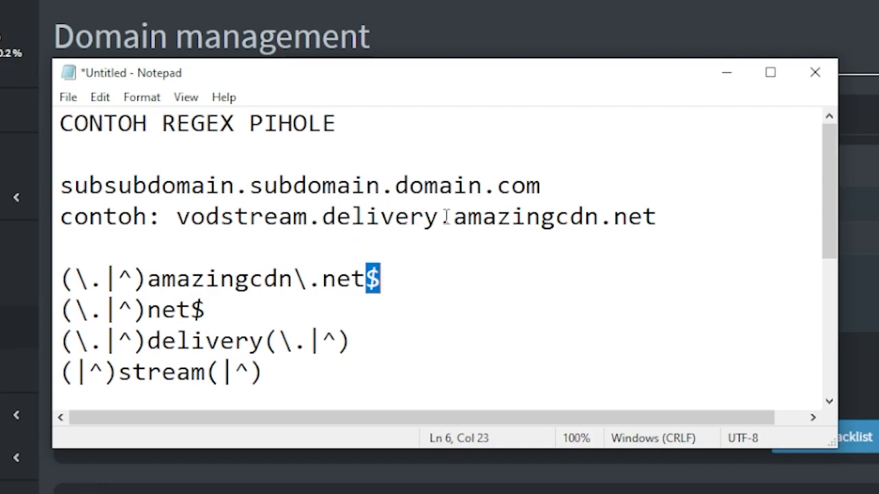
Compare the groups on both sides of the (\.|^)delivery(\.|^) regex with .delivery. in the example address.
drag(59, 343, 356, 349)
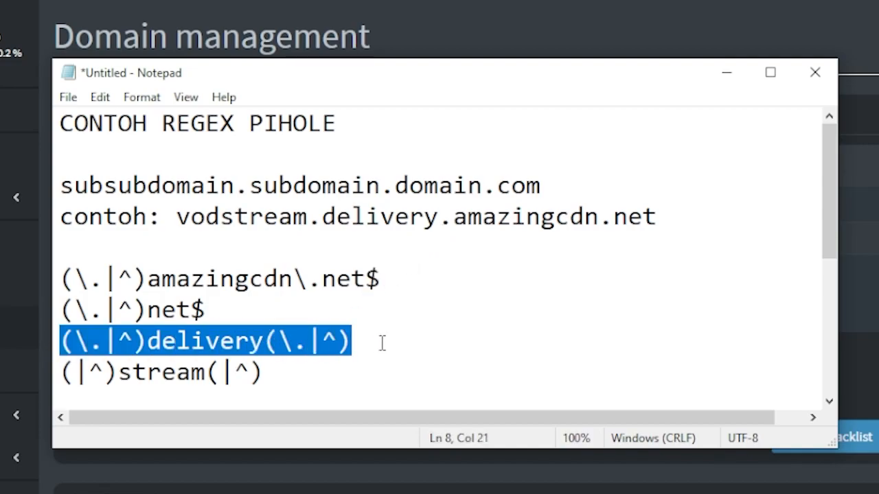
click(382, 343)
drag(63, 343, 150, 346)
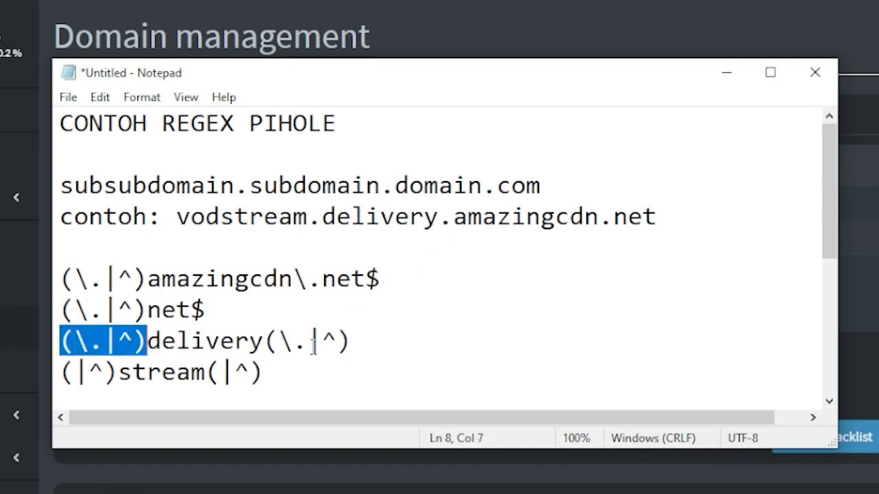
drag(265, 342, 373, 345)
click(374, 344)
drag(309, 216, 448, 228)
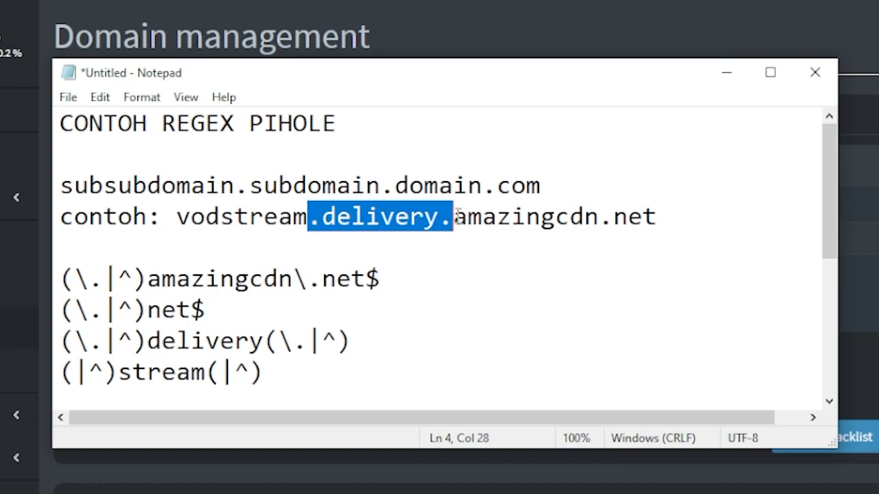
click(455, 215)
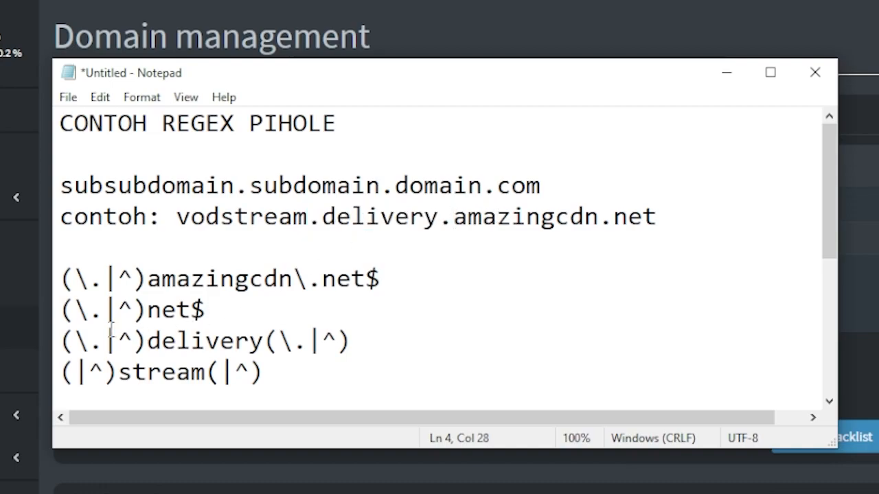
Highlight the escaped dots \. in the groups before and after delivery in the third regex.
drag(90, 341, 98, 342)
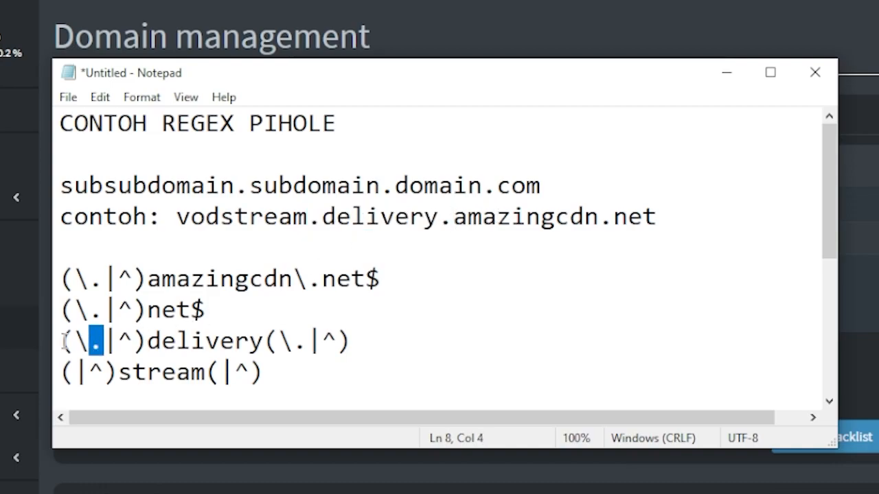
drag(73, 341, 104, 341)
drag(279, 341, 309, 341)
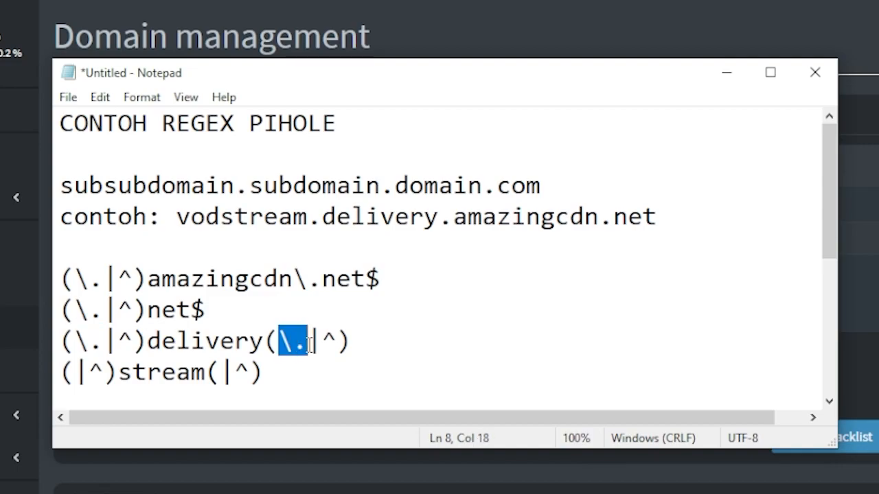
Examine the | separator and ^ character in the opening group of the delivery regex.
drag(105, 341, 125, 342)
click(117, 343)
click(121, 341)
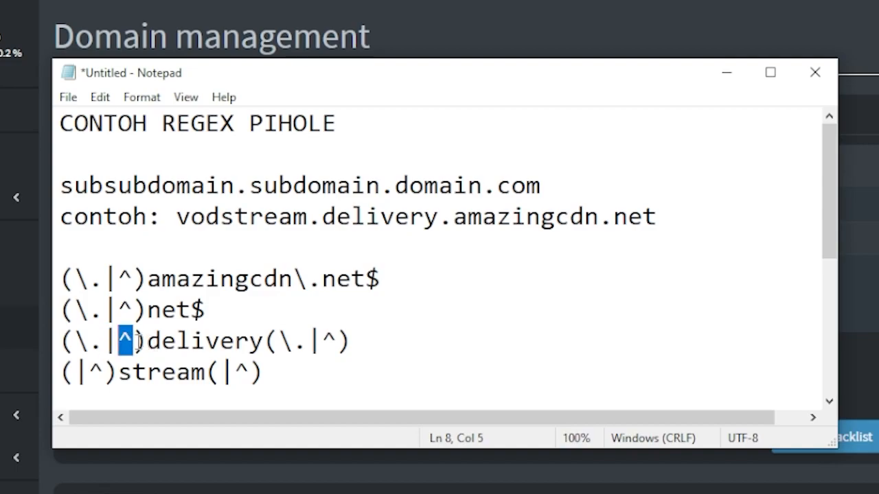
click(117, 341)
drag(103, 341, 133, 341)
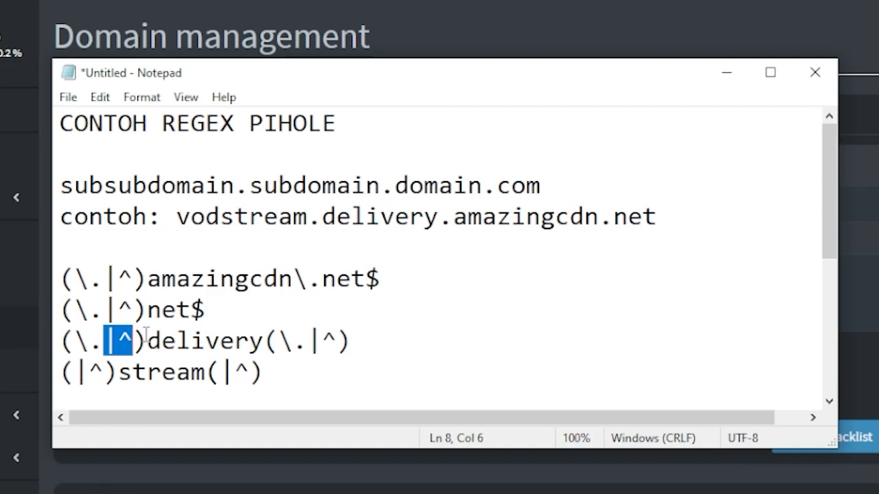
Examine the |^ part of the delivery regex's closing group and compare it with the ending of the net$ regex.
drag(90, 343, 307, 344)
click(313, 341)
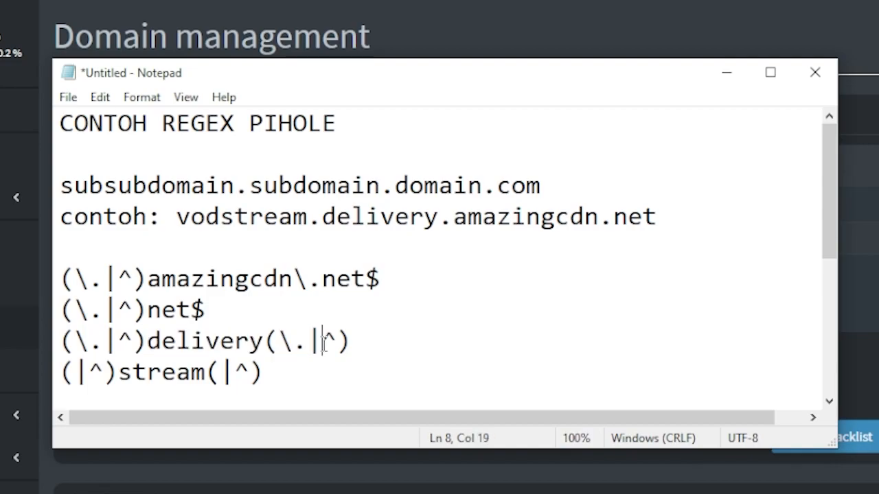
drag(308, 341, 351, 342)
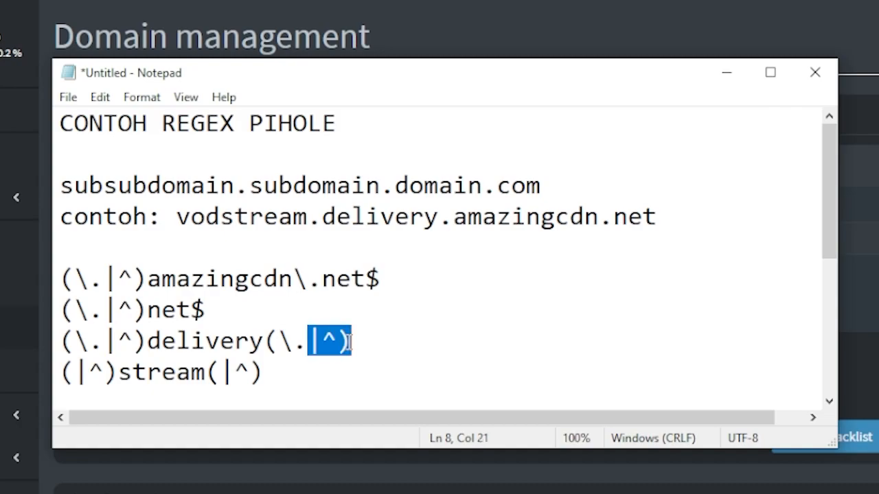
click(309, 343)
click(356, 343)
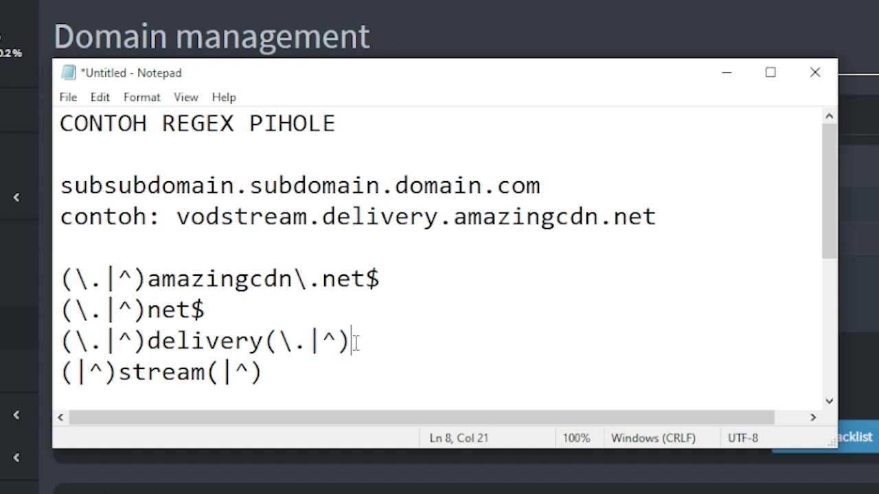
click(208, 310)
drag(207, 310, 118, 310)
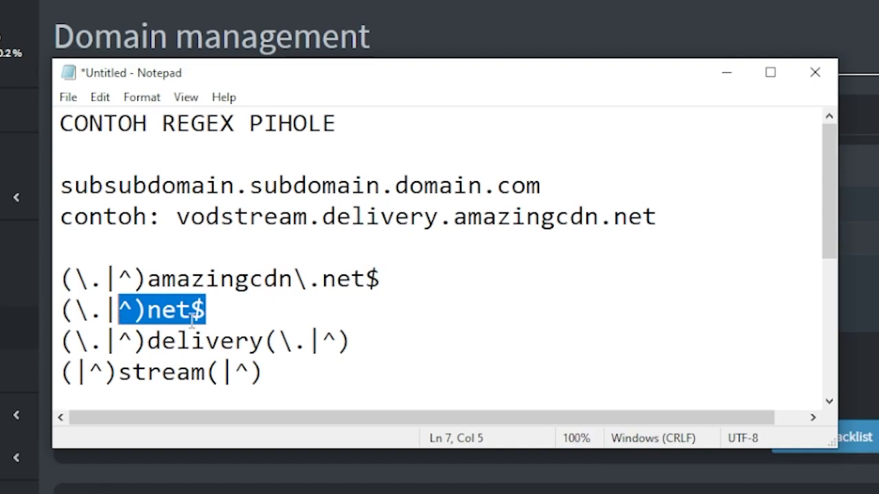
drag(307, 342, 333, 344)
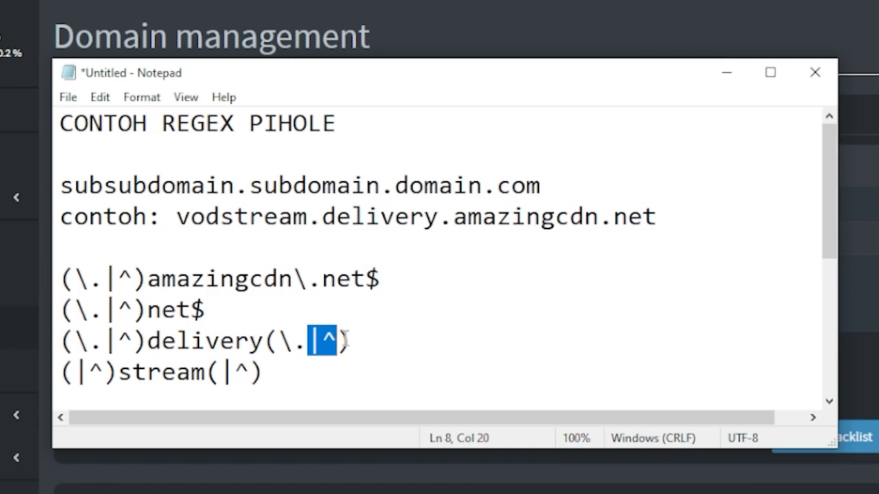
Highlight the word delivery in the third regex, then the whole expression (\.|^)delivery(\.|^).
click(205, 341)
click(148, 341)
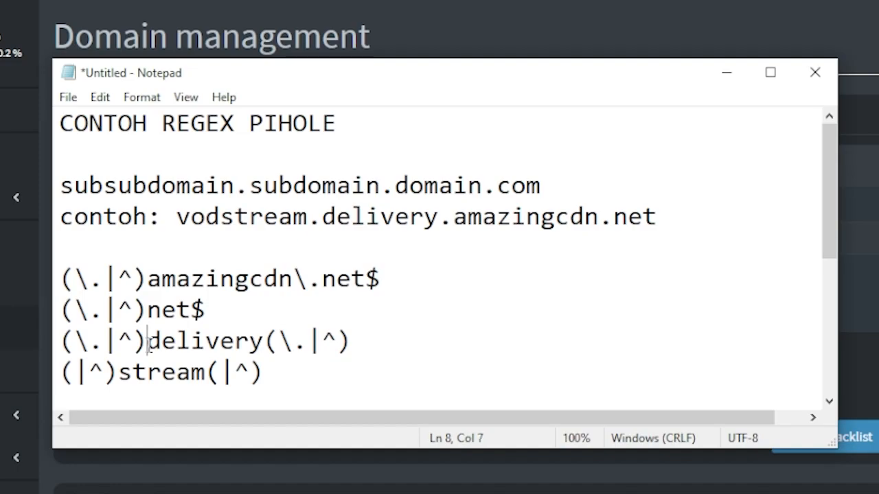
drag(148, 341, 266, 342)
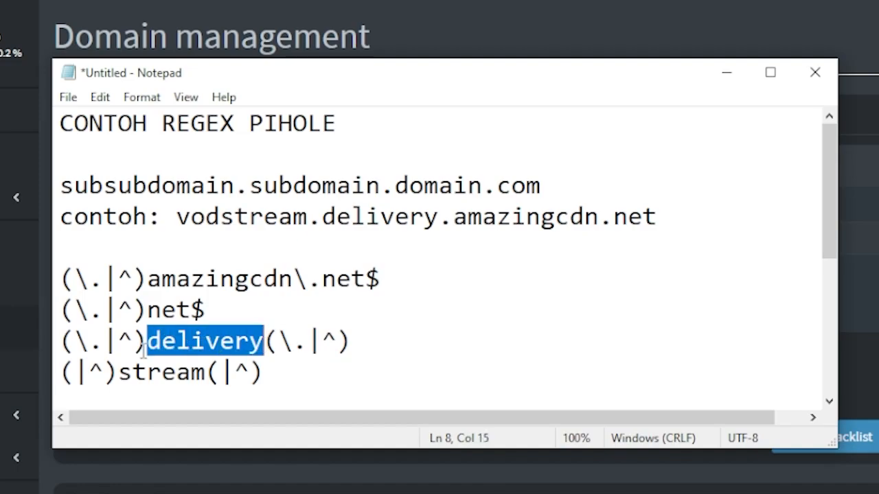
click(59, 340)
drag(59, 341, 354, 339)
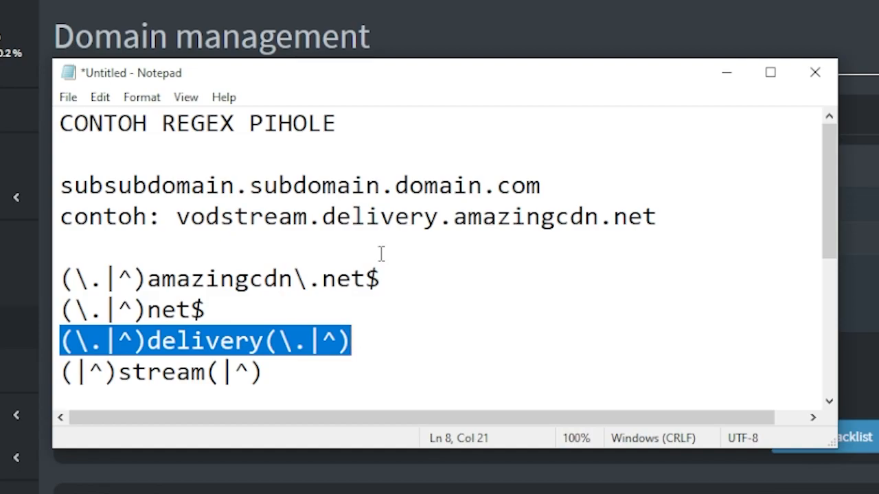
Highlight the .delivery. subdomain with its surrounding dots in the example address.
double_click(410, 225)
click(453, 217)
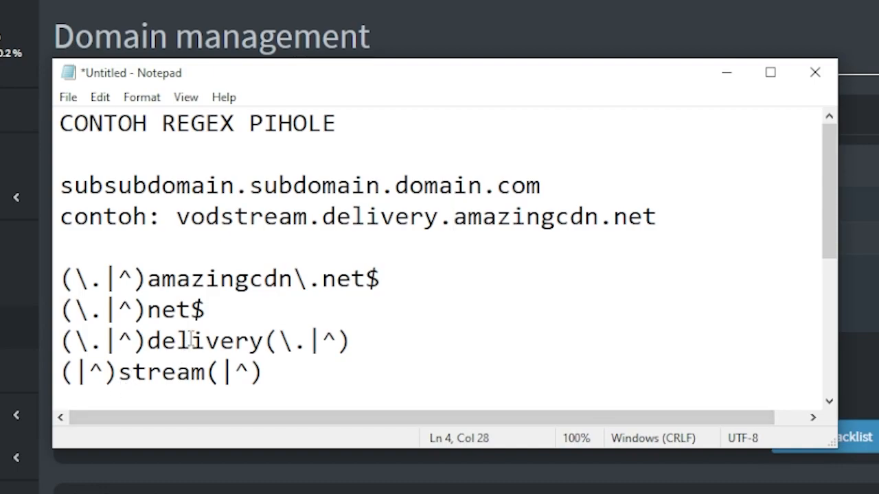
drag(312, 221, 454, 232)
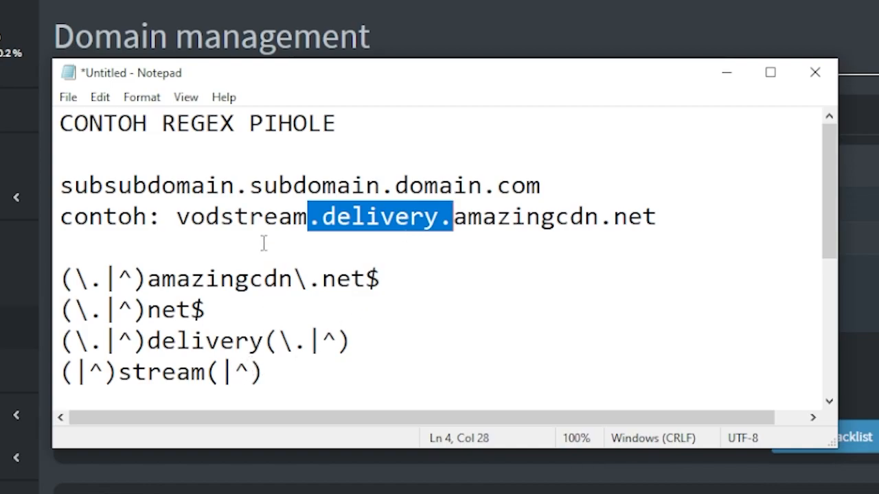
click(302, 222)
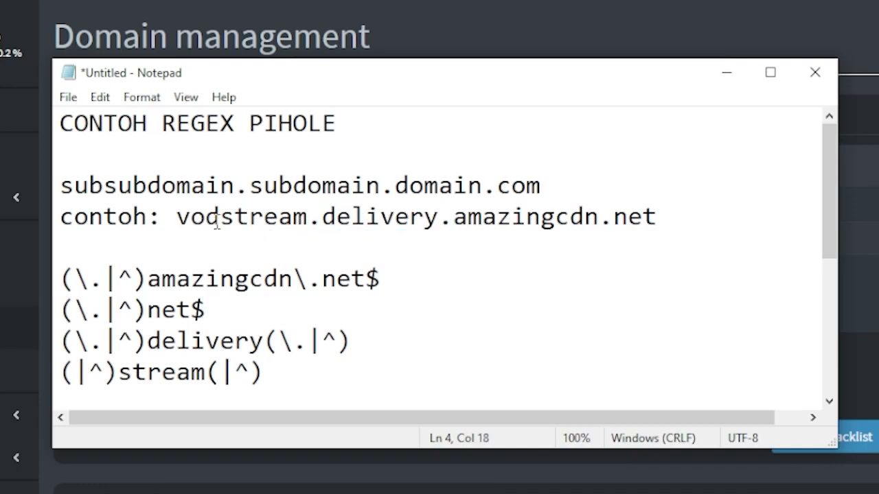
Examine the fourth regex (|^)stream(|^), highlighting the |^ in its opening group.
click(61, 370)
drag(60, 371, 263, 377)
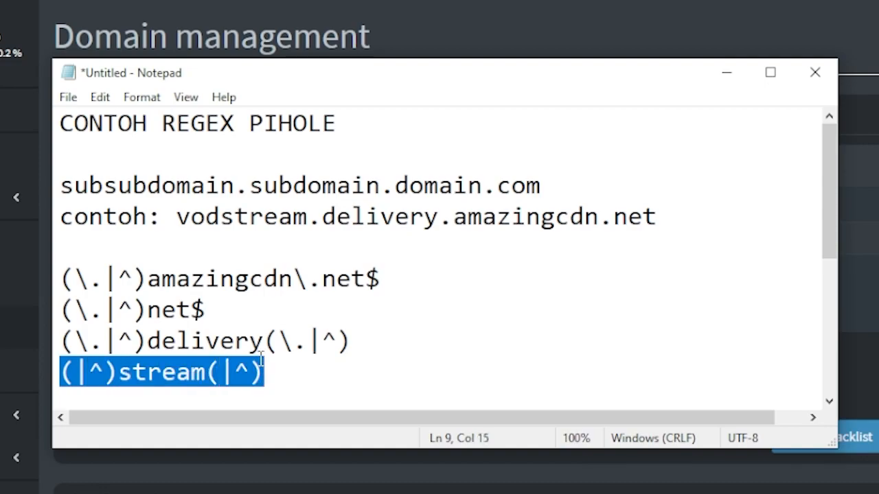
click(132, 376)
drag(81, 374, 101, 373)
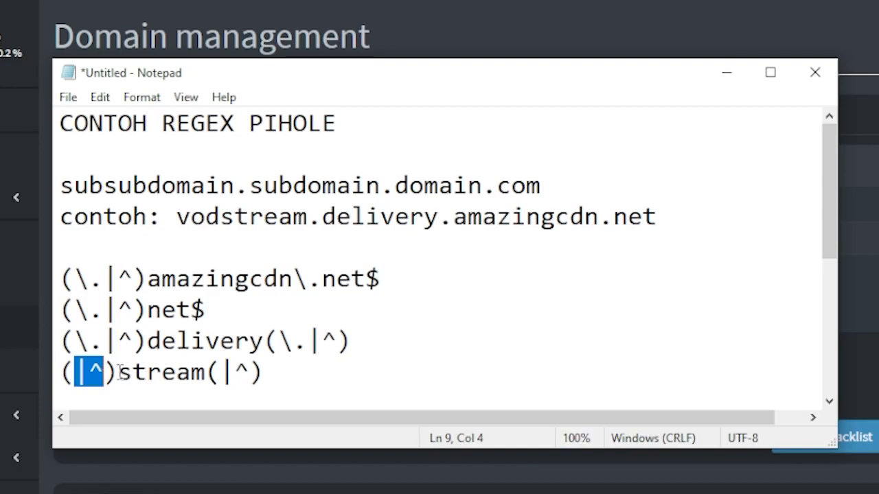
drag(105, 372, 79, 372)
Compare vodstream and its vod prefix in the example address with the opening group and stream keyword of the fourth regex.
drag(177, 217, 307, 218)
drag(220, 218, 162, 218)
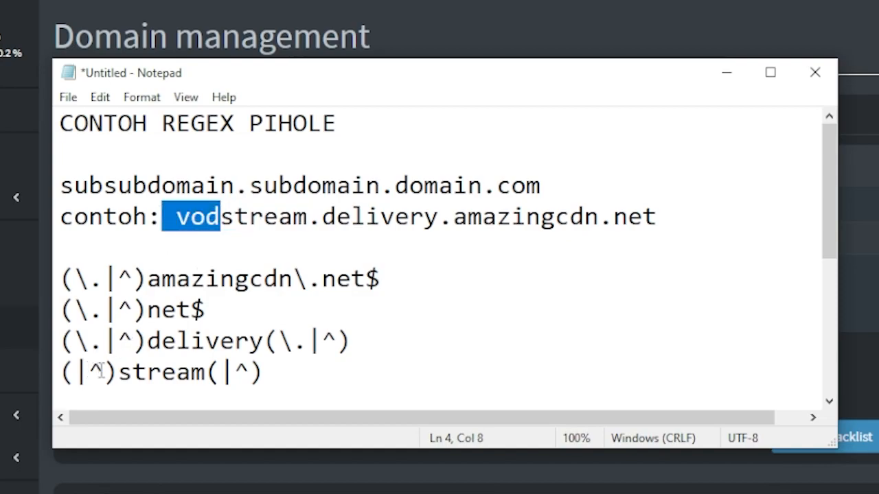
drag(103, 372, 80, 372)
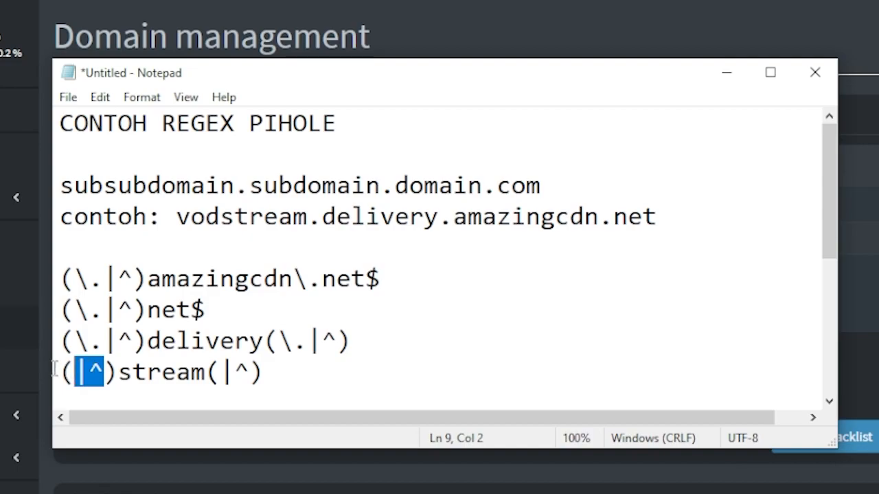
drag(118, 371, 191, 371)
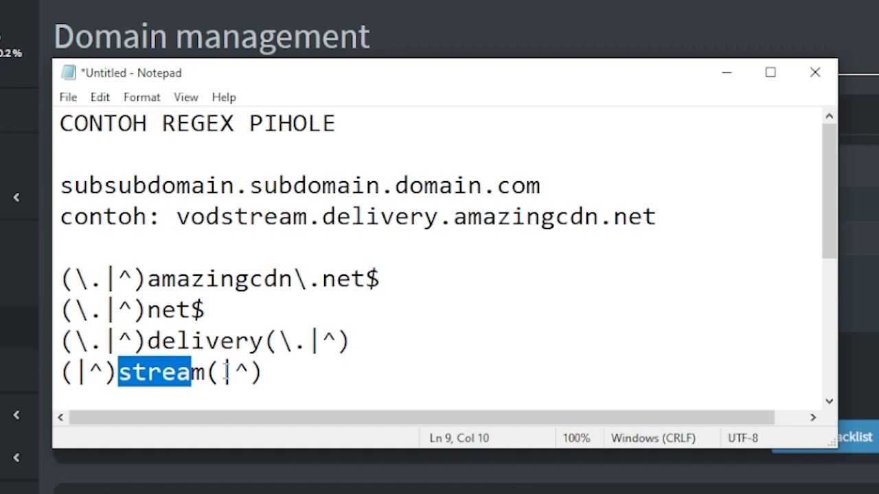
Highlight the |^ in the closing group of the fourth regex, then stream.delivery in the example address.
drag(225, 371, 249, 372)
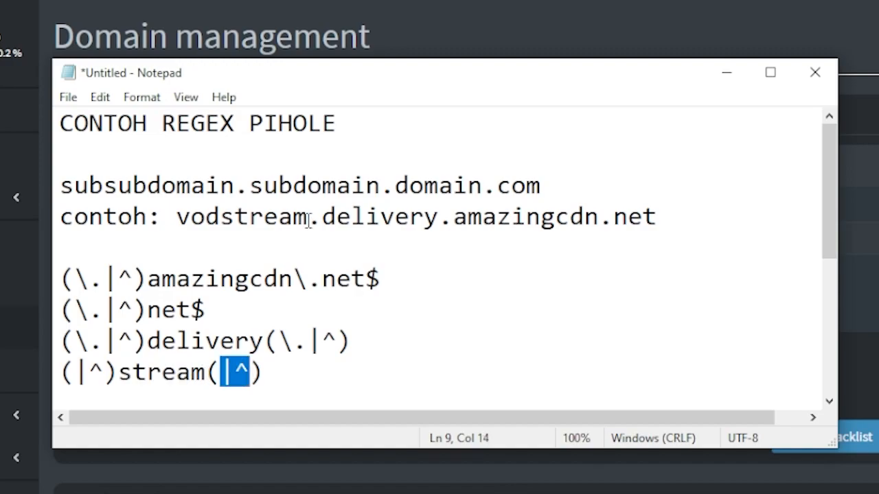
drag(221, 217, 436, 217)
click(467, 217)
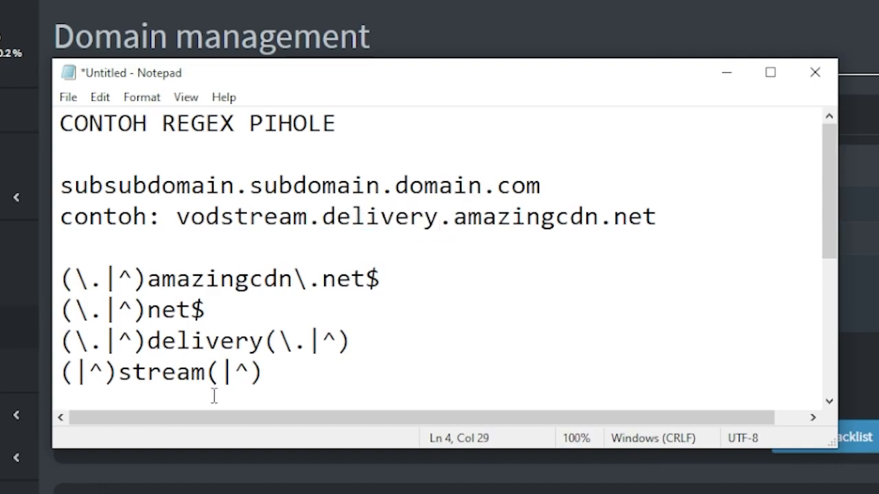
Highlight the whole fourth regex (|^)stream(|^), then the word stream in the example address.
click(202, 372)
drag(64, 374, 272, 372)
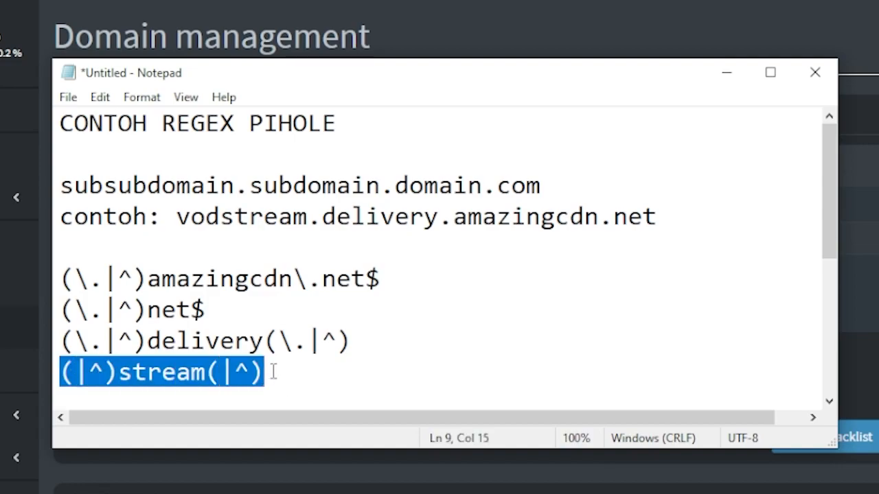
click(278, 374)
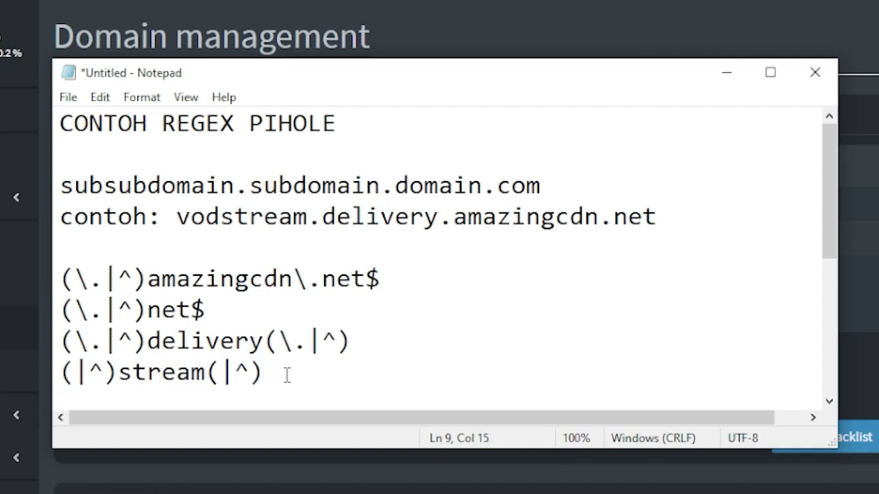
drag(219, 217, 306, 221)
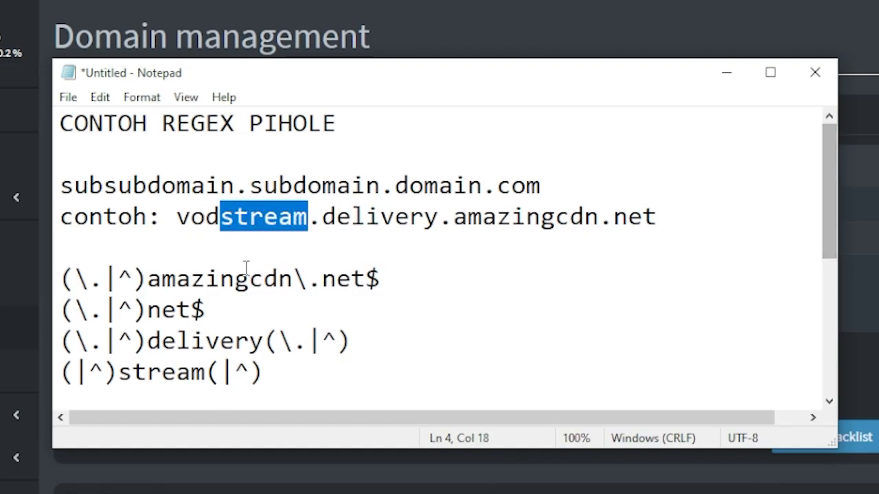
click(461, 259)
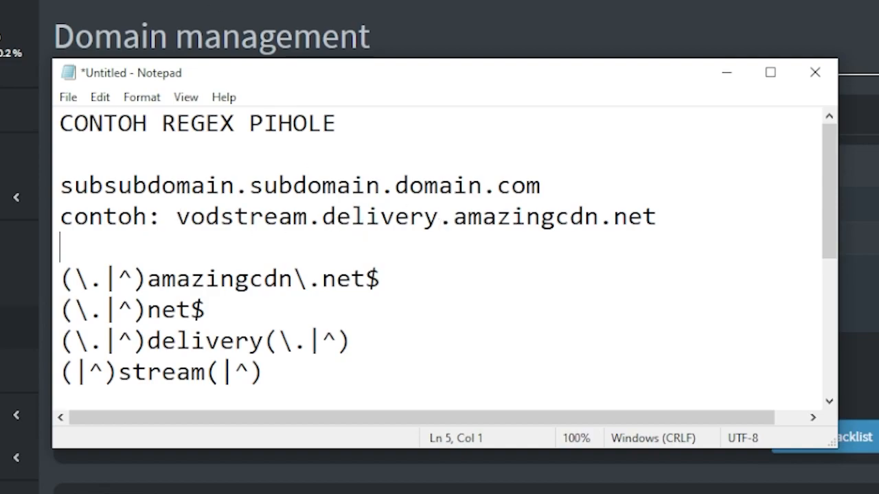
Copy vodstream.delivery.amazingcdn.net from the Notepad notes and paste it as the test string on regex101.com in the browser.
drag(177, 216, 754, 218)
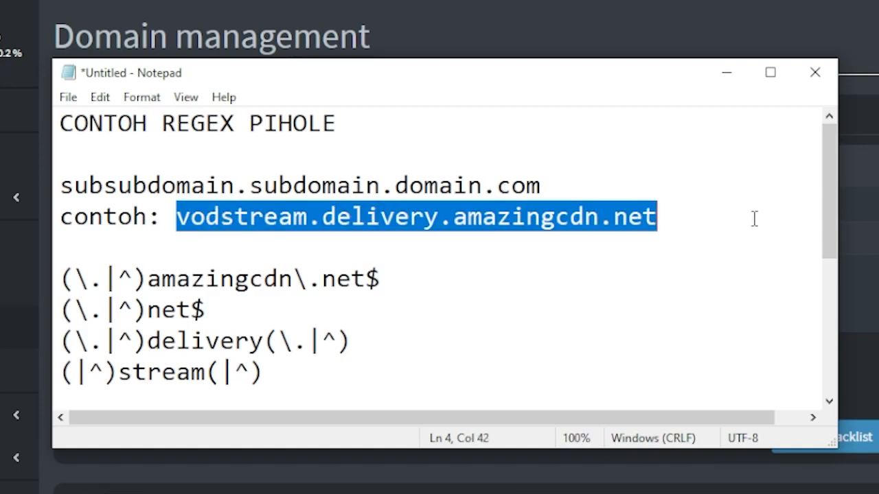
right_click(518, 206)
click(551, 269)
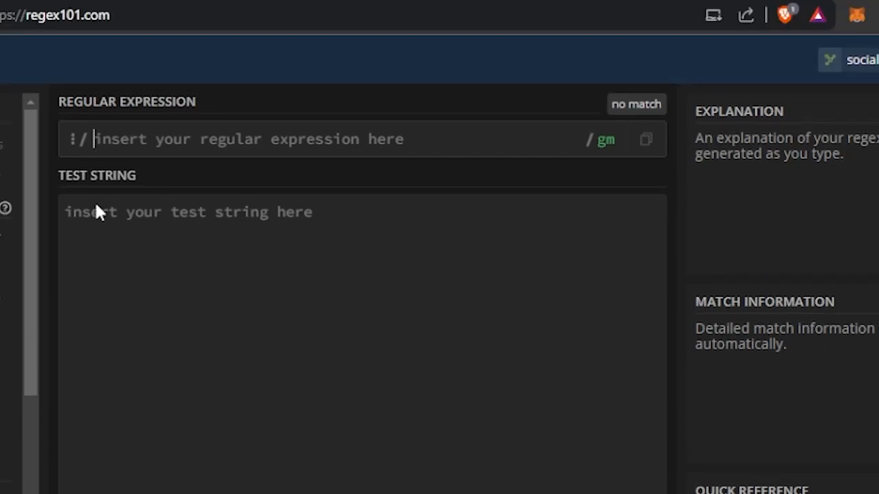
click(149, 213)
right_click(172, 215)
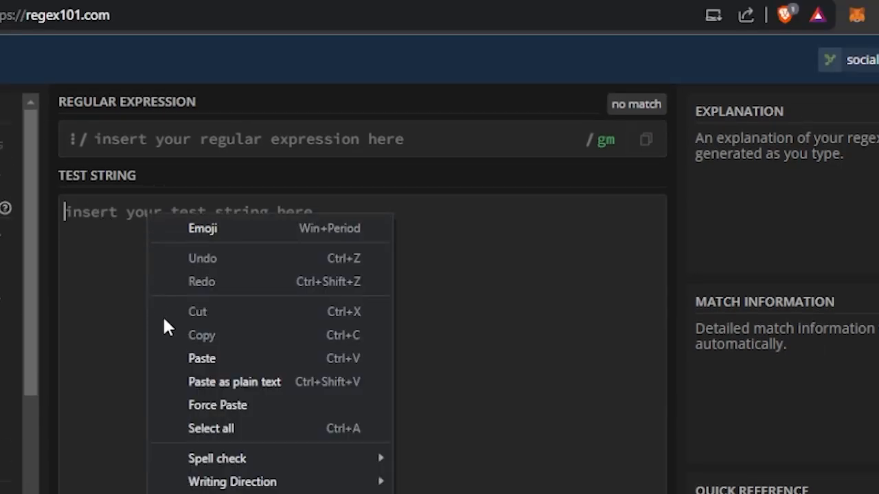
click(185, 355)
drag(24, 19, 127, 19)
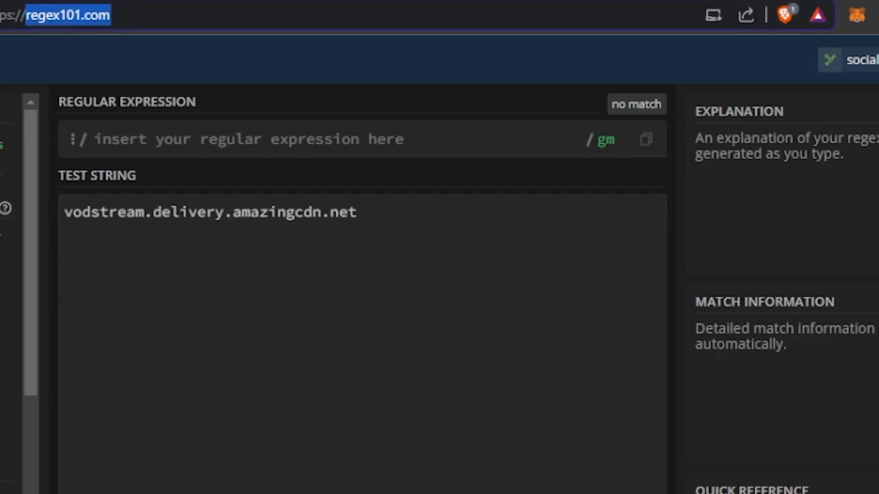
click(197, 245)
Copy the first regex (\.|^)amazingcdn\.net$ from Notepad and paste it as the regular expression on regex101.com.
click(167, 137)
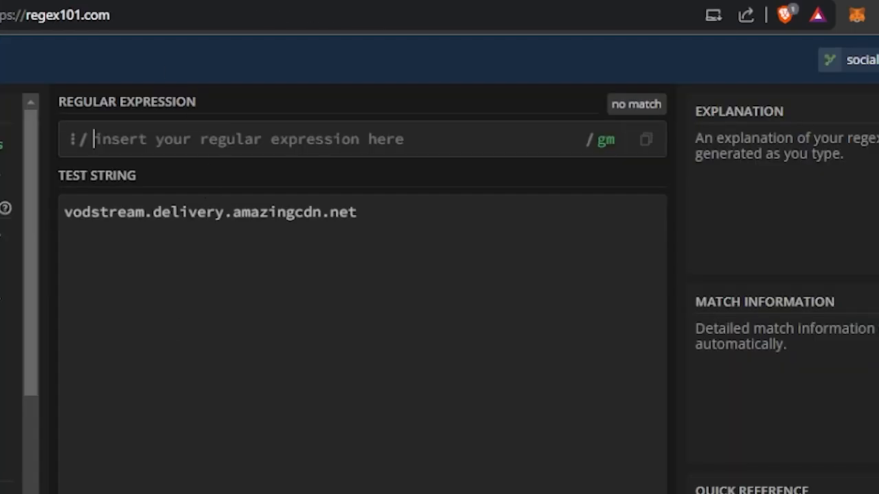
key(alt+Tab)
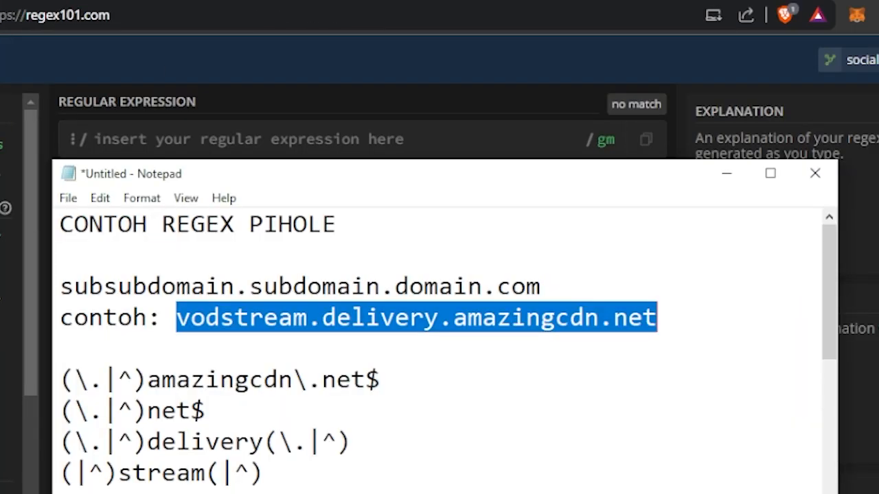
click(219, 374)
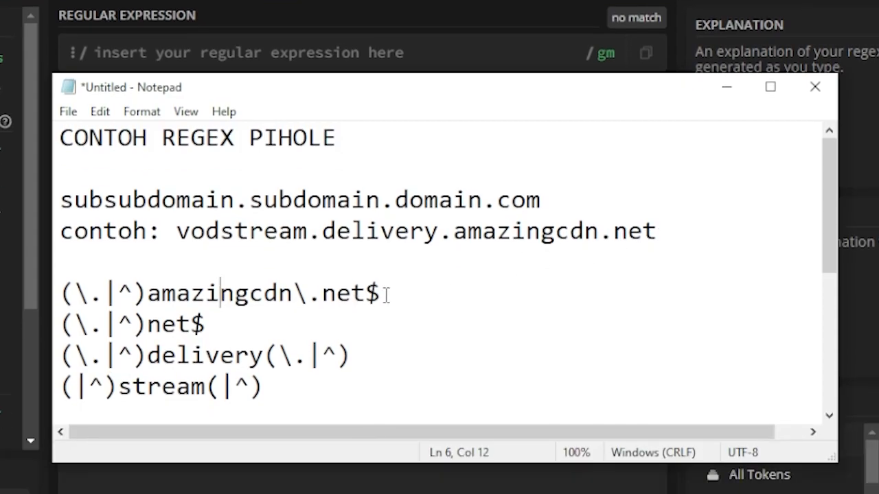
drag(384, 380, 38, 375)
right_click(128, 290)
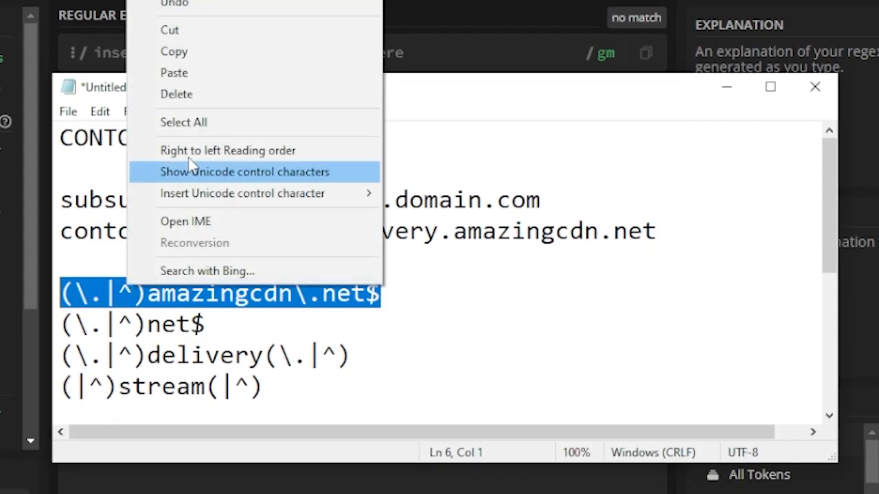
click(202, 51)
click(94, 52)
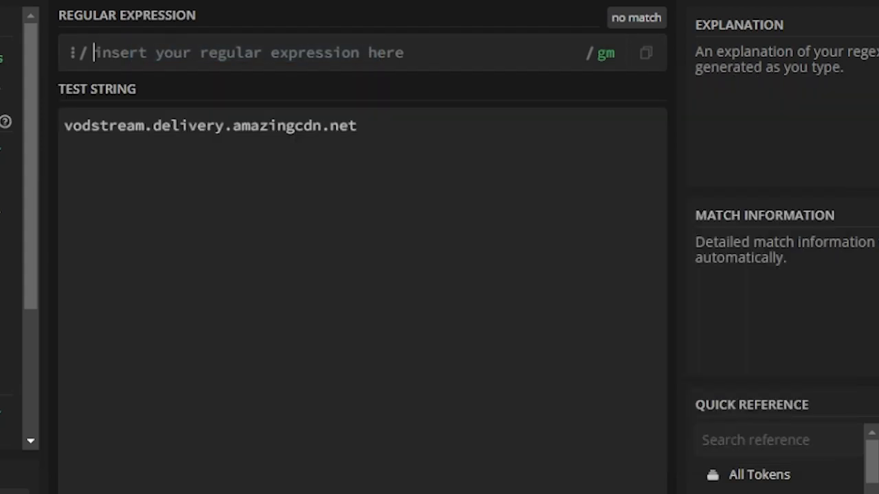
right_click(137, 49)
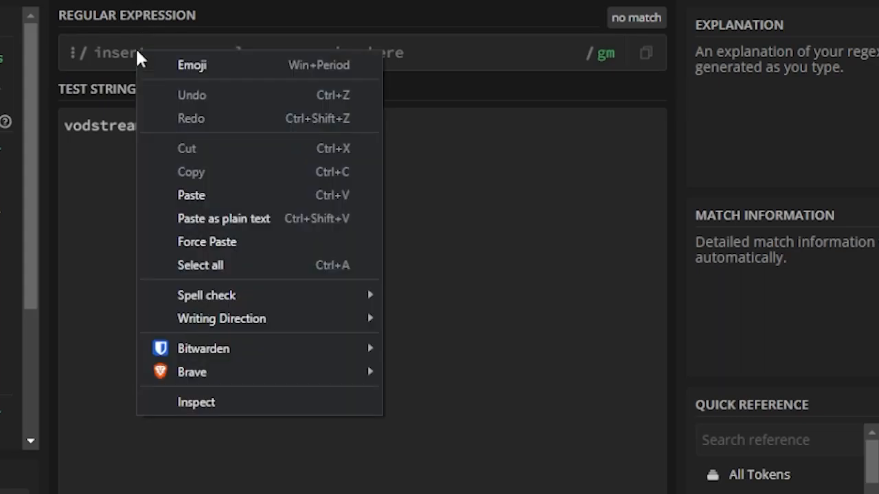
click(193, 195)
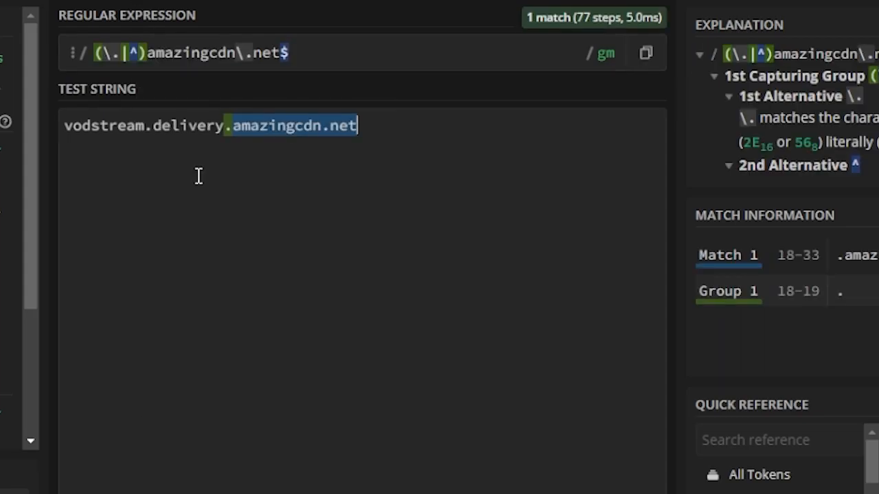
Compare the pasted amazingcdn expression with the part of the test string it matches.
drag(94, 54, 294, 61)
click(297, 61)
click(375, 131)
Copy the second regex (\.|^)net$ from Notepad and replace the regular expression on regex101.com with it.
mouse_move(28, 493)
drag(210, 325, 41, 322)
right_click(146, 324)
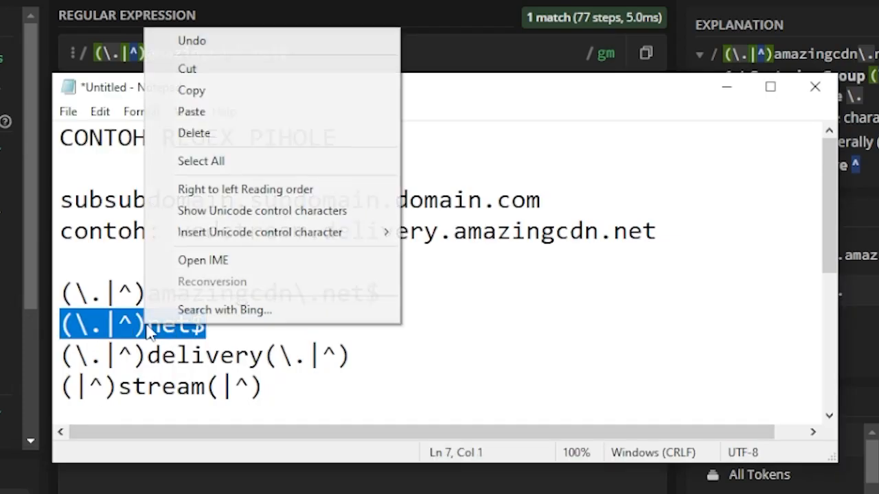
click(212, 96)
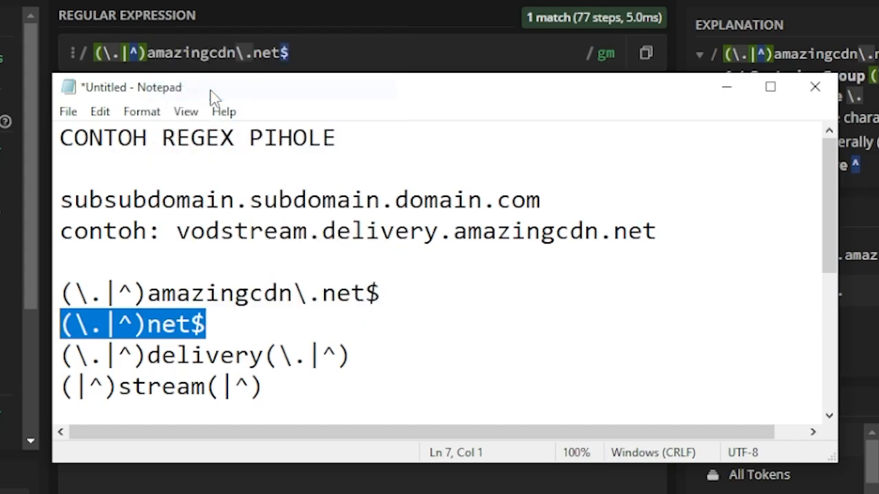
click(300, 54)
drag(300, 53, 89, 65)
right_click(168, 50)
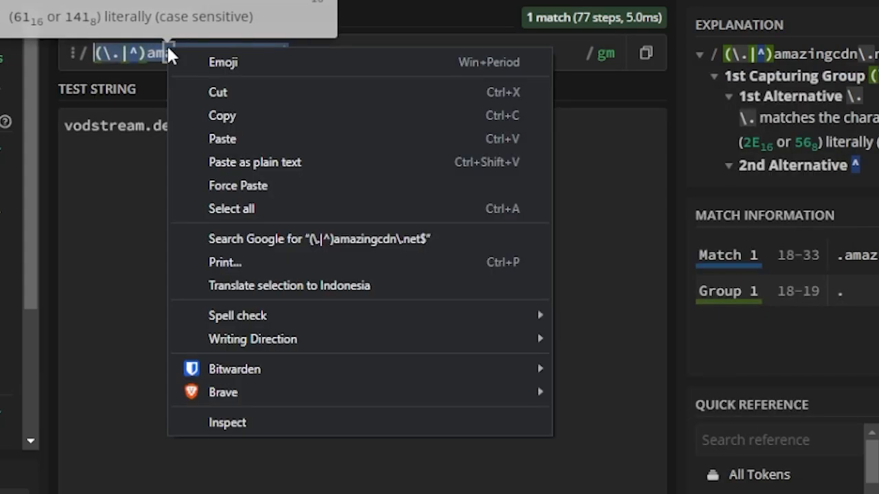
click(256, 162)
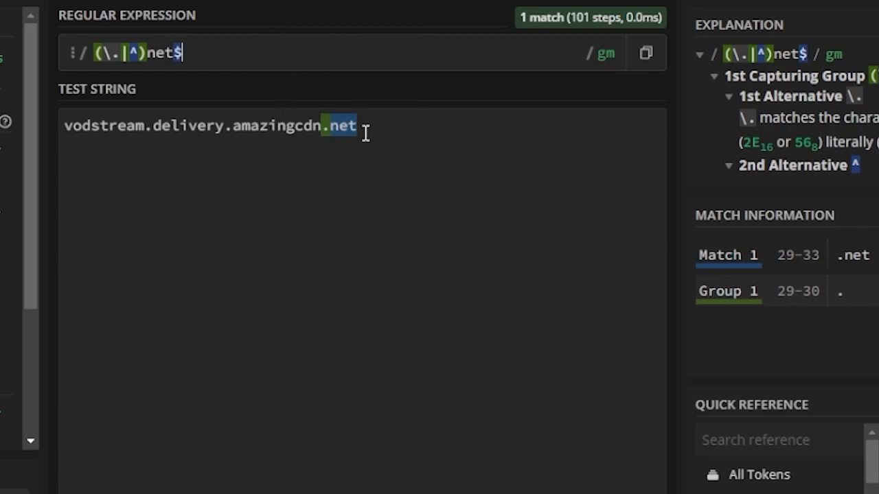
Check the match in the test string, then highlight the third regex and .delivery. in the Notepad example address.
mouse_move(343, 127)
key(alt+Tab)
drag(352, 355, 58, 362)
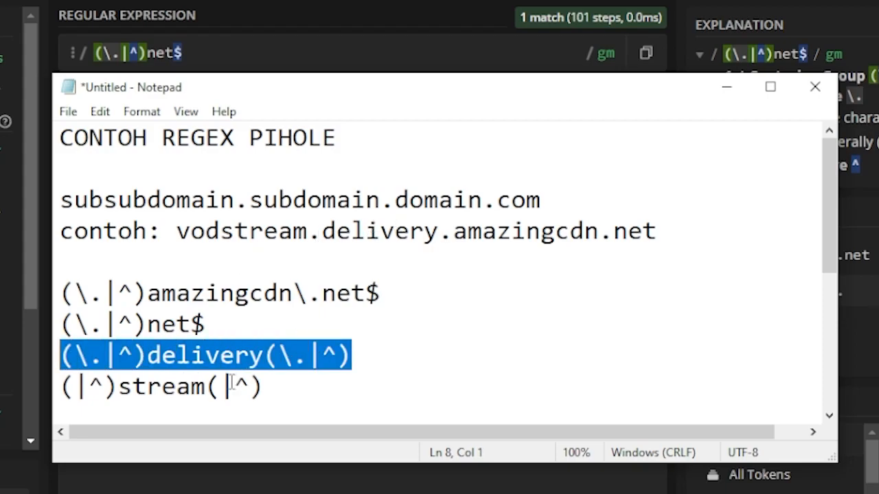
drag(453, 232, 308, 239)
Copy the third regex (\.|^)delivery(\.|^) and replace the regular expression on regex101.com with it.
drag(391, 353, 52, 356)
right_click(149, 352)
click(220, 115)
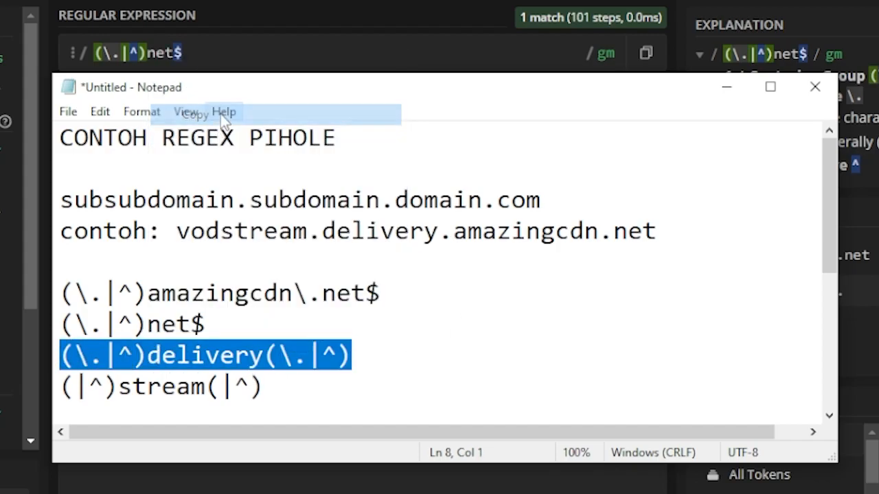
click(241, 47)
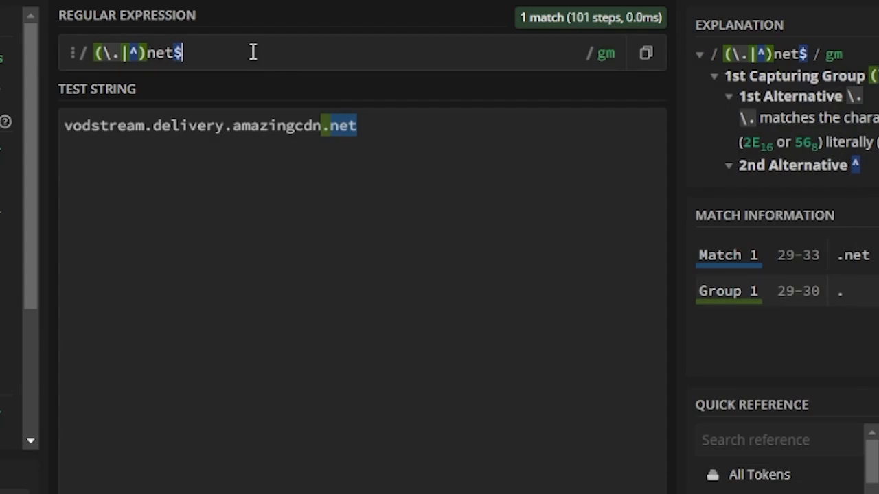
drag(251, 51, 75, 53)
right_click(150, 47)
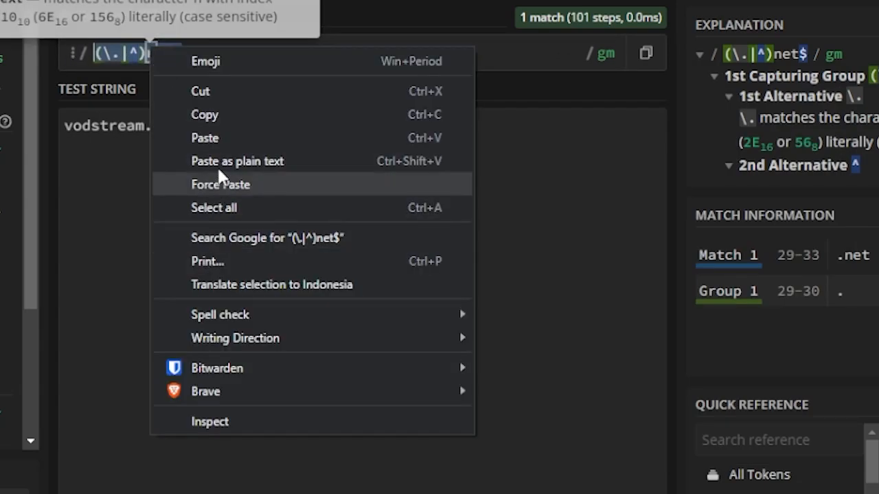
click(217, 139)
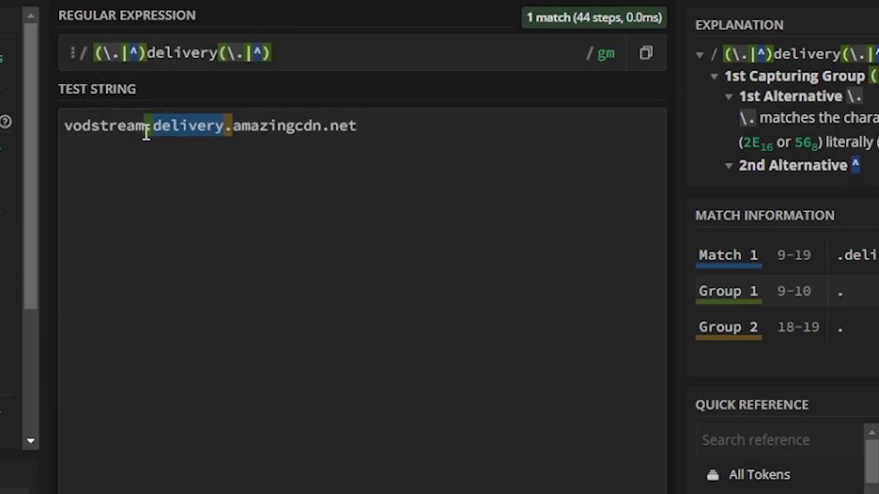
Highlight .delivery. in the test string and inspect its match details.
drag(145, 132, 233, 133)
click(280, 133)
mouse_move(159, 142)
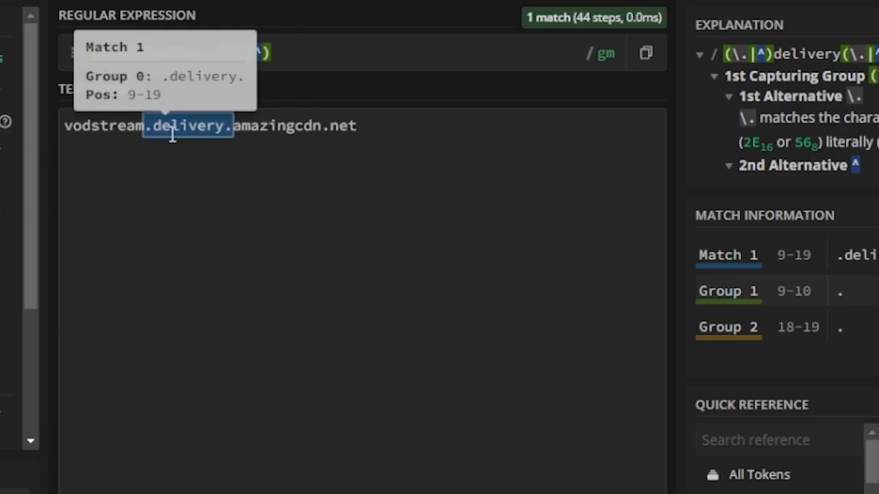
mouse_move(192, 135)
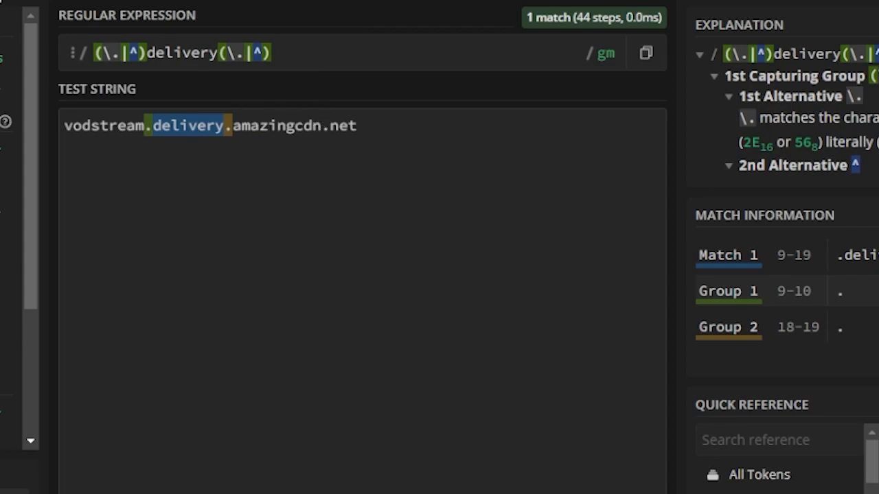
Copy the fourth regex (|^)stream(|^) from Notepad and replace the regular expression on regex101.com with it.
key(alt+Tab)
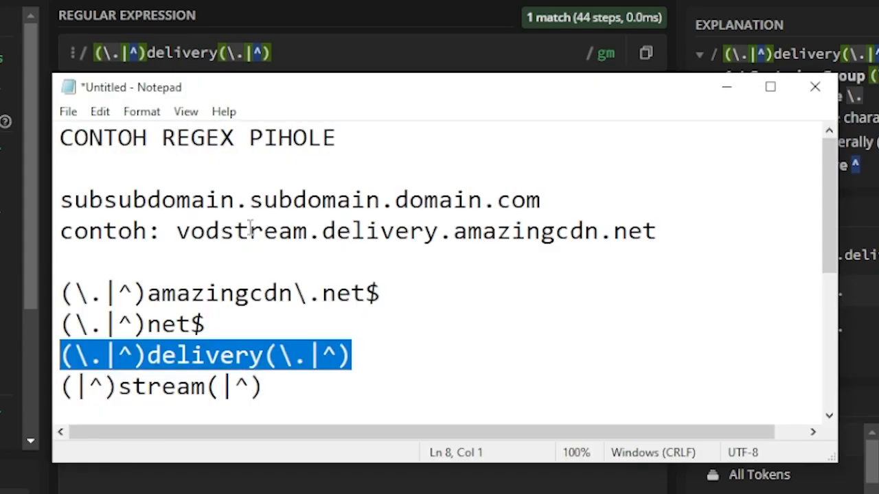
drag(280, 388, 59, 384)
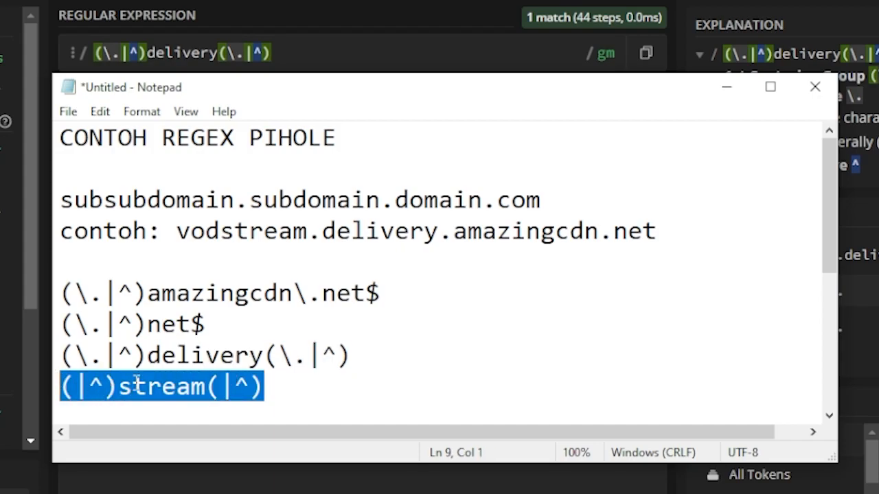
right_click(136, 383)
click(214, 149)
click(292, 56)
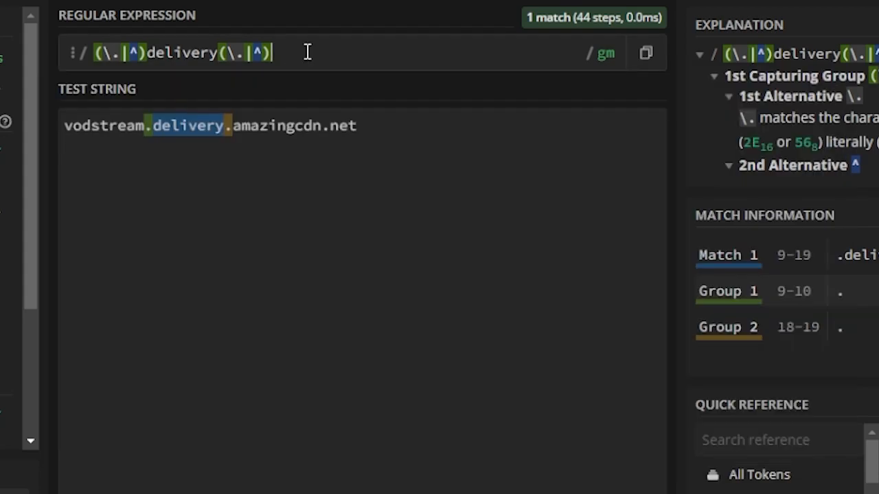
drag(308, 53, 153, 43)
right_click(170, 58)
click(228, 154)
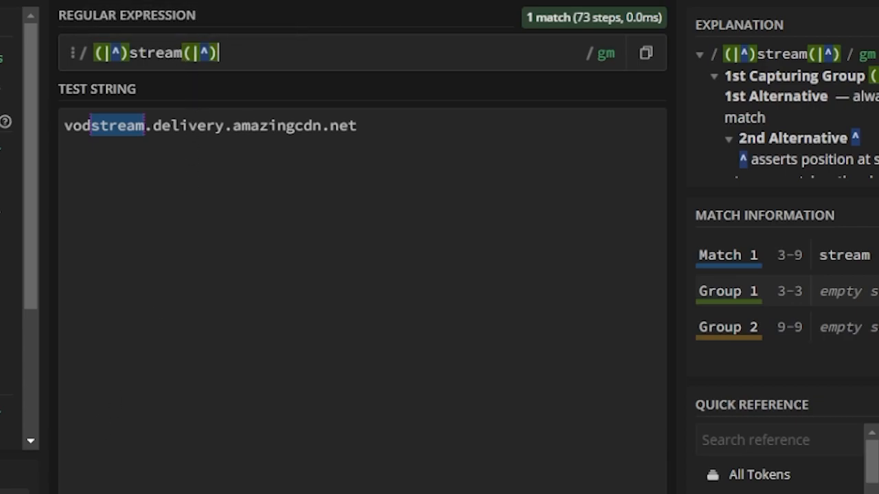
Switch to Notepad and highlight the second example domain, its .us-west part and the first regex under Contoh lainnya.
key(alt+Tab)
scroll(474, 265, down, 4)
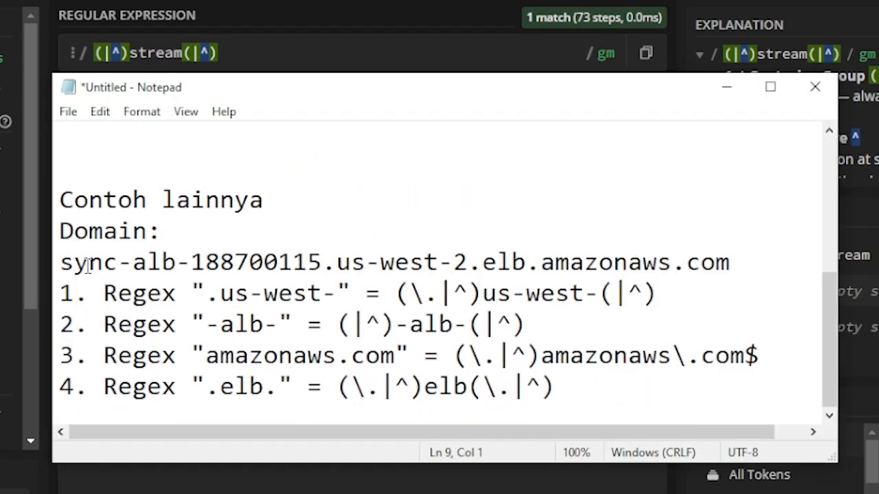
drag(62, 265, 752, 268)
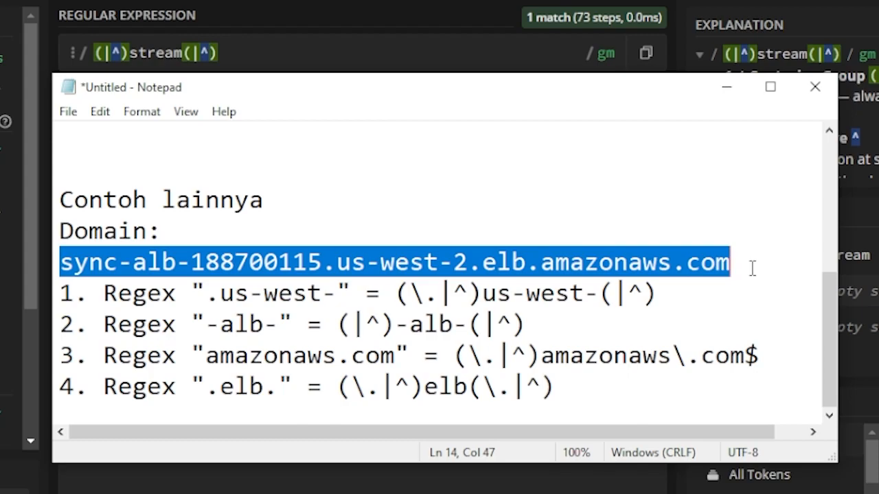
click(752, 264)
double_click(555, 262)
click(730, 262)
mouse_move(74, 263)
mouse_down()
mouse_move(740, 261)
mouse_move(74, 268)
mouse_up()
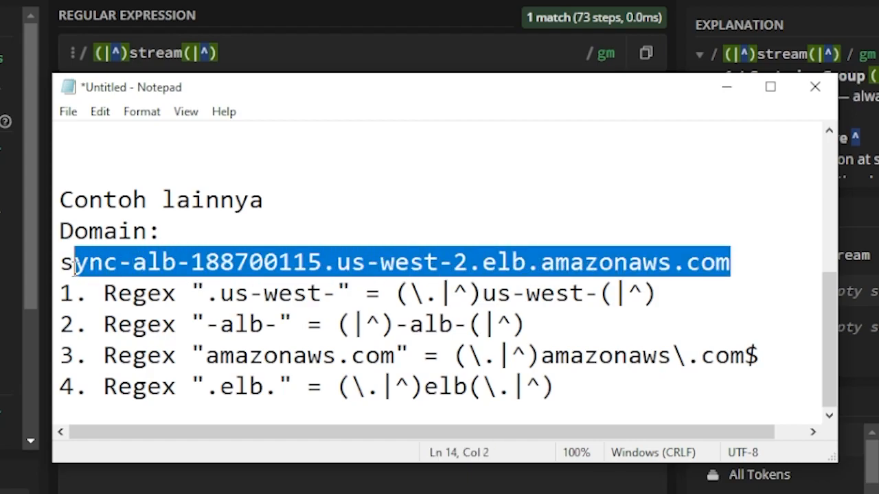
click(294, 263)
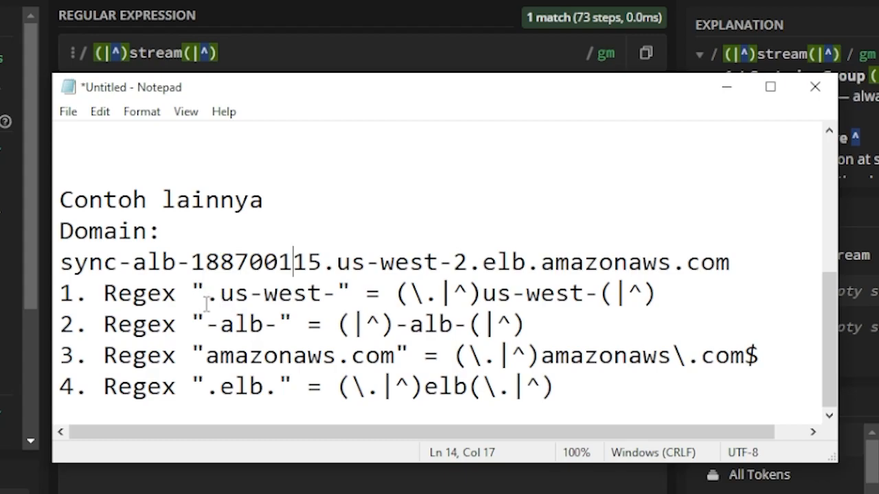
drag(323, 262, 421, 267)
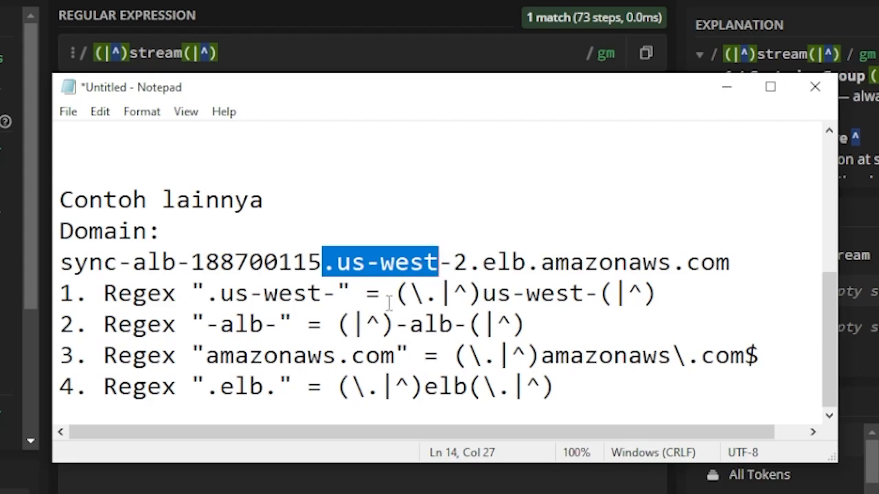
drag(657, 294, 396, 294)
Copy the domain sync-alb-188700115.us-west-2.elb.amazonaws.com from Notepad and replace the test string on regex101.com with it.
drag(63, 262, 730, 262)
right_click(719, 269)
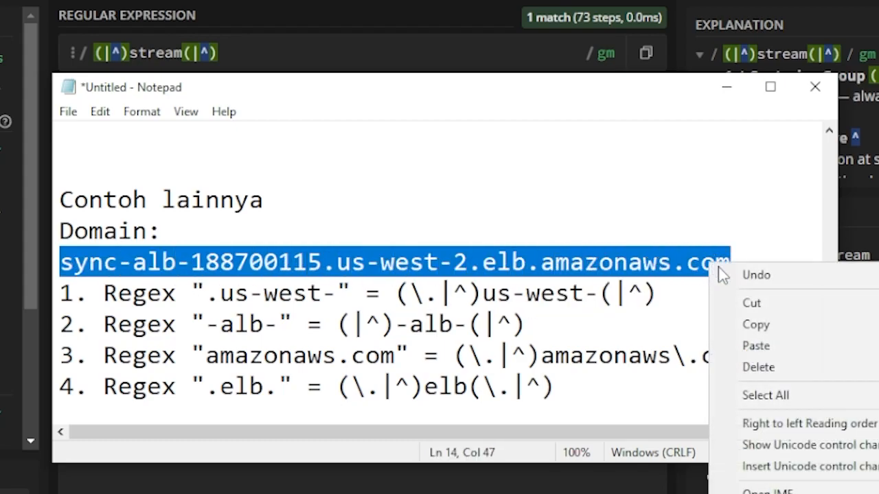
click(755, 324)
key(alt+Tab)
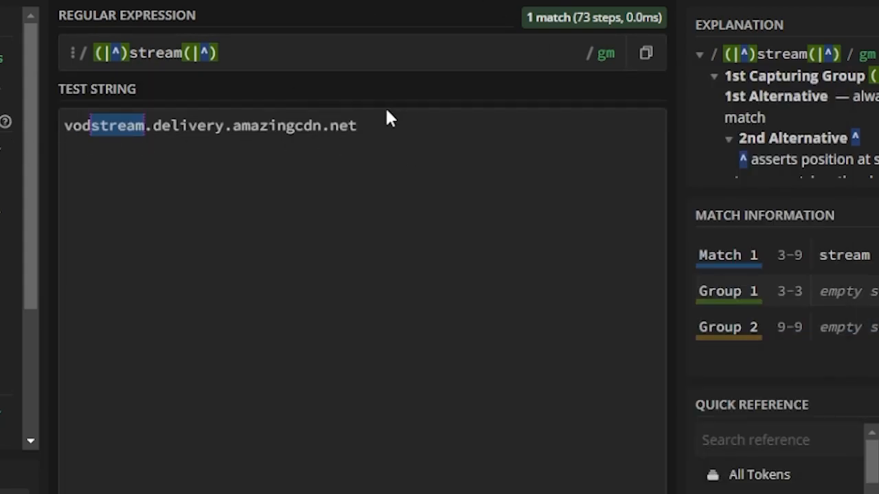
key(ctrl+a)
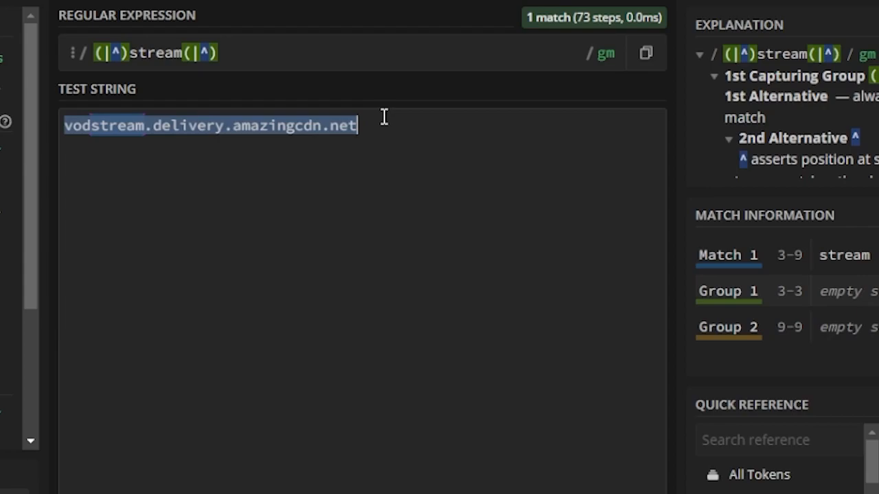
key(BackSpace)
right_click(383, 116)
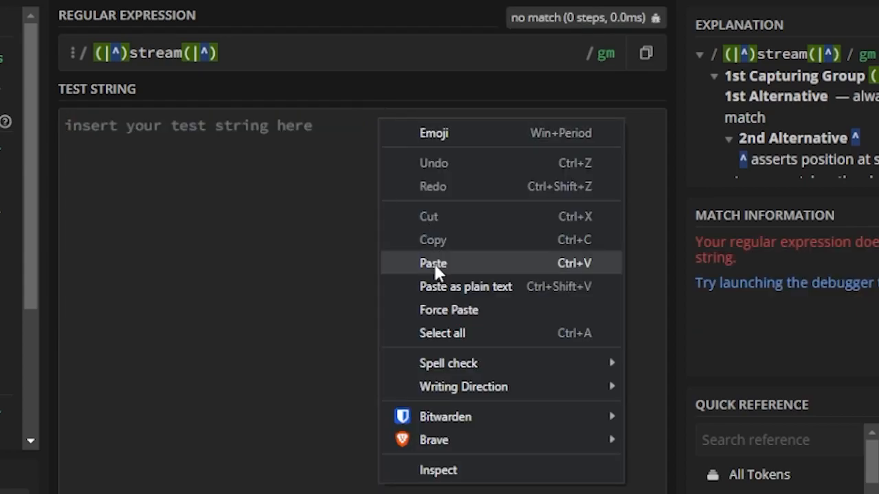
click(434, 263)
Clear the regular expression on regex101.com, replace it with (\.|^)us-west-(|^) copied from Notepad, and highlight the pasted pattern.
drag(265, 49, 68, 50)
key(BackSpace)
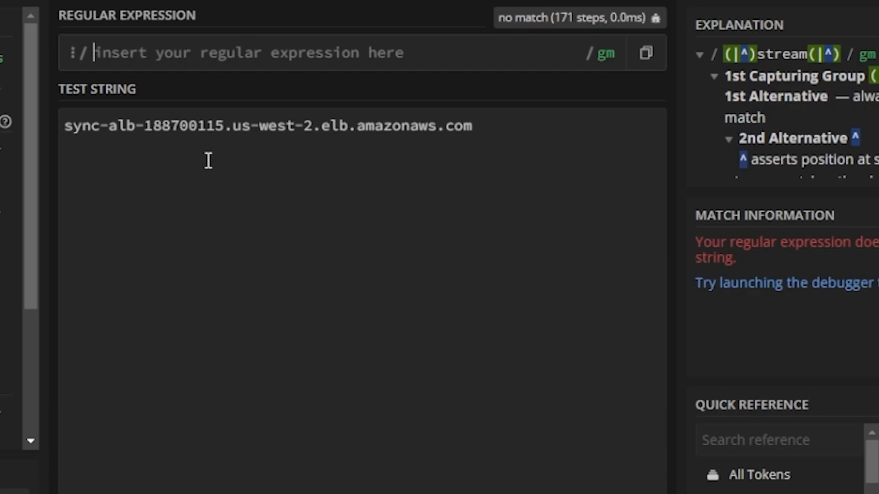
click(201, 127)
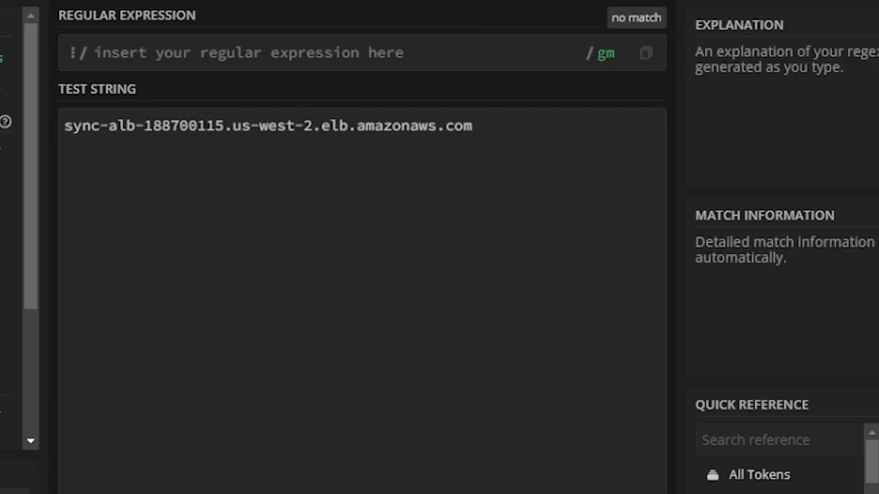
key(alt+Tab)
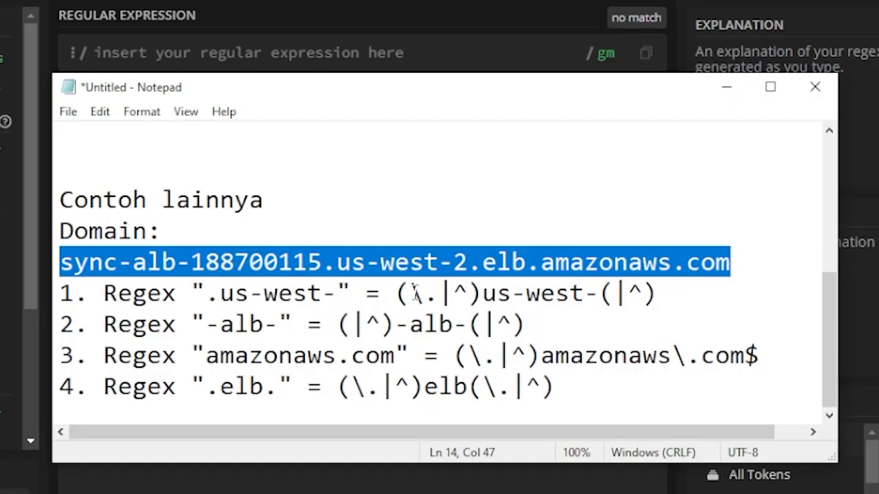
drag(398, 293, 657, 293)
right_click(575, 294)
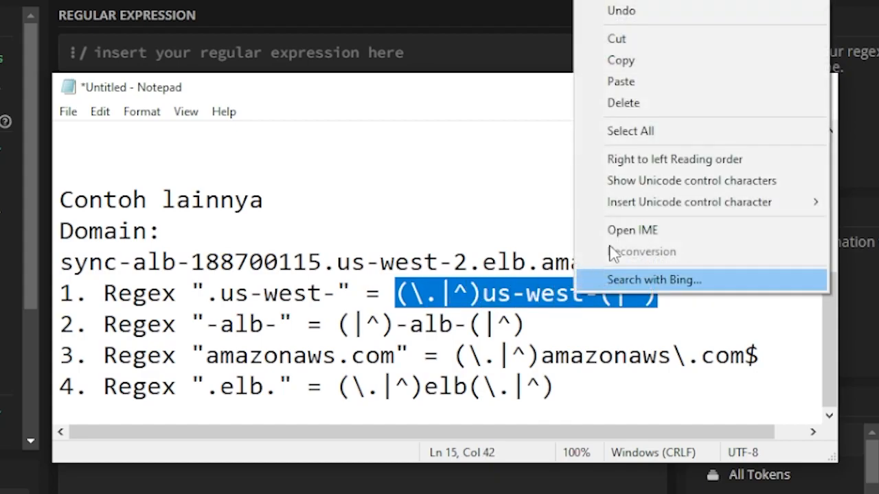
click(620, 60)
click(437, 59)
right_click(436, 58)
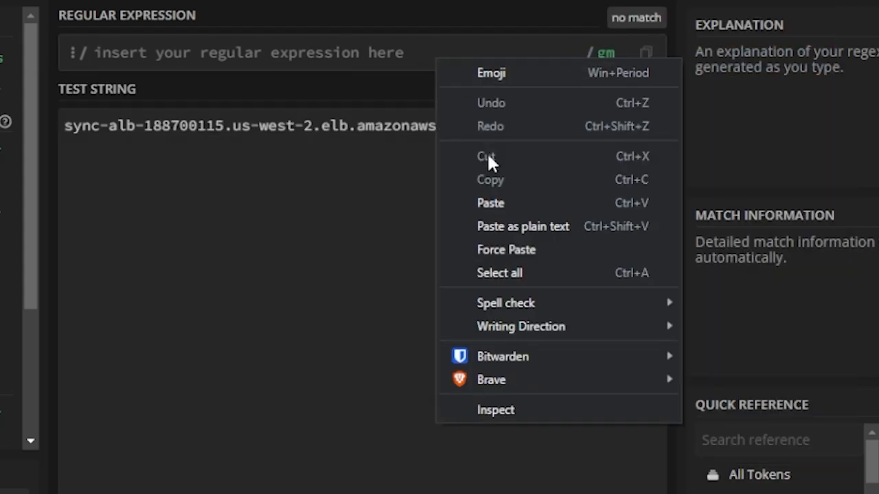
click(494, 201)
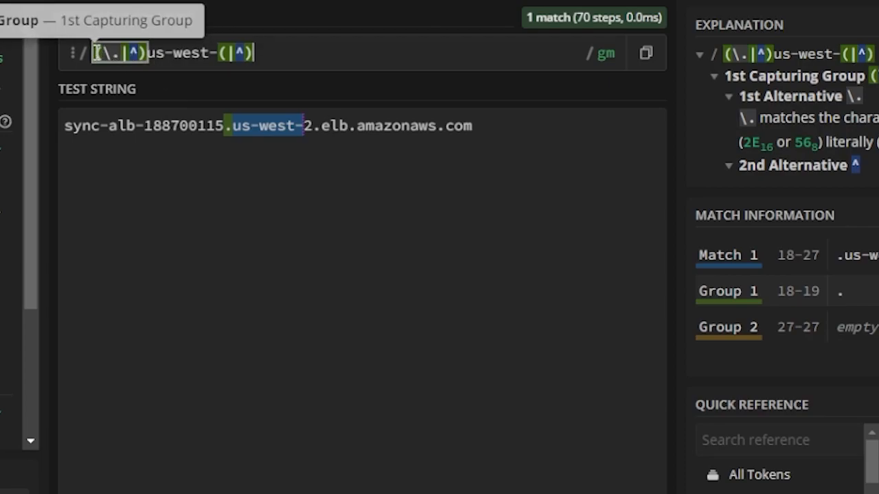
drag(93, 53, 291, 48)
click(305, 50)
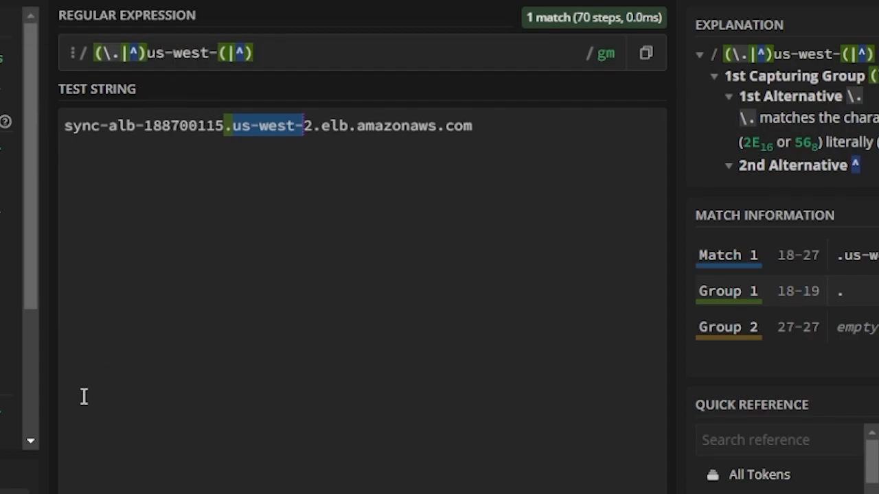
Highlight -alb- in the Notepad domain, then copy the second regex (|^)-alb-(|^) and replace the regular expression on regex101.com with it.
key(alt+Tab)
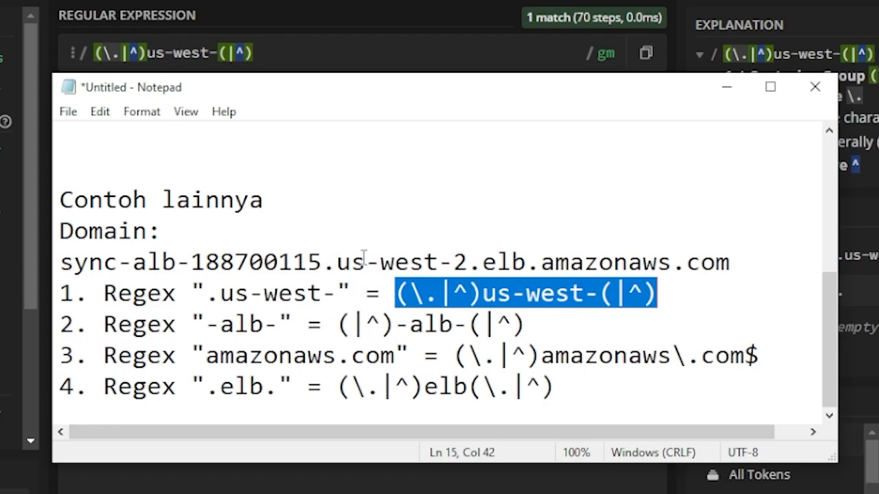
drag(125, 259, 191, 262)
click(196, 262)
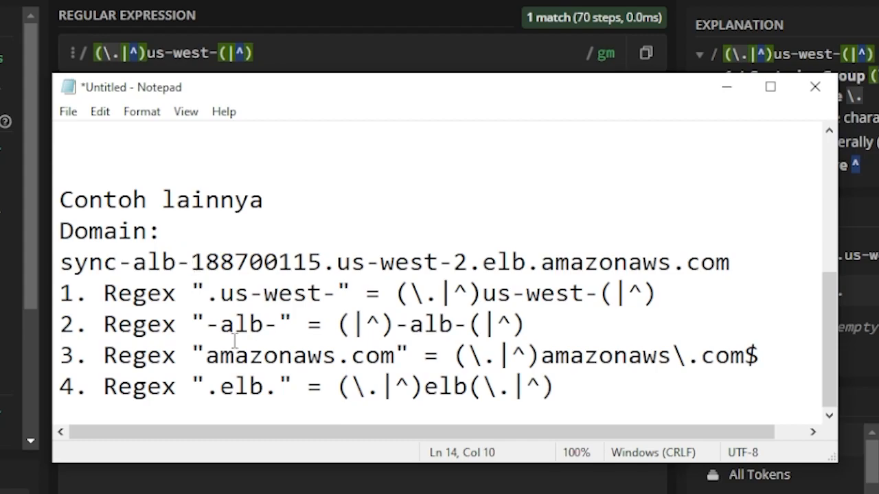
drag(120, 262, 188, 262)
drag(336, 324, 528, 326)
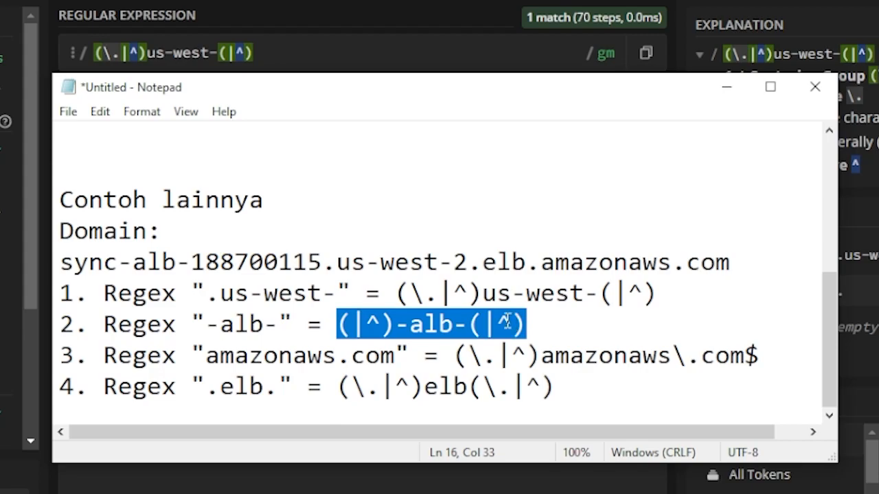
right_click(506, 324)
click(573, 87)
click(322, 53)
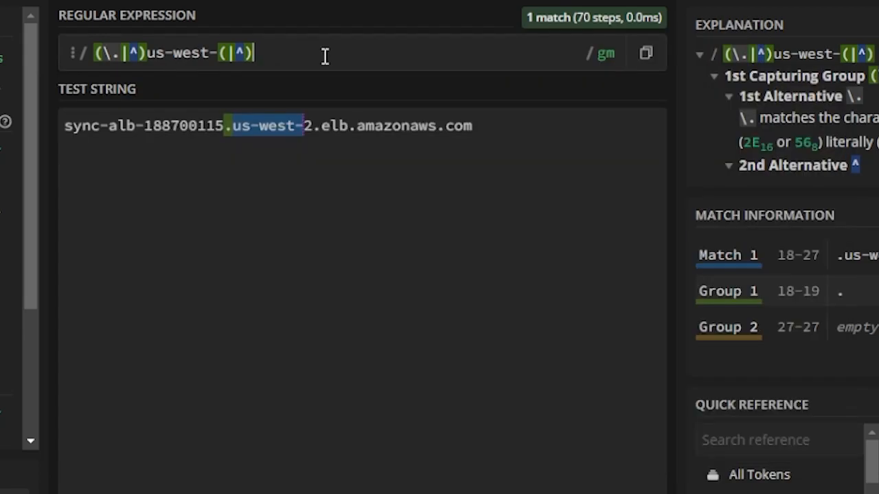
drag(352, 54, 83, 59)
key(ctrl+v)
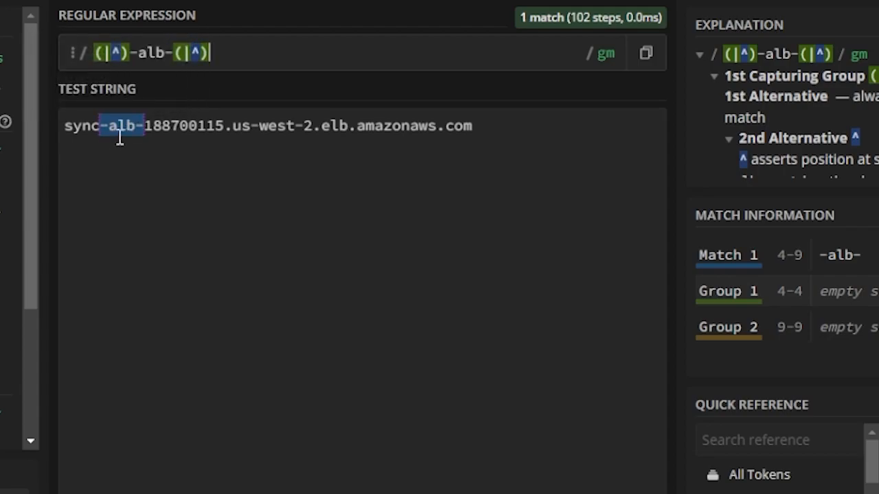
mouse_move(121, 125)
Copy the third regex (\.|^)amazonaws\.com$ from Notepad, replace the regular expression on regex101.com with it, and check the test string.
key(alt+Tab)
click(310, 327)
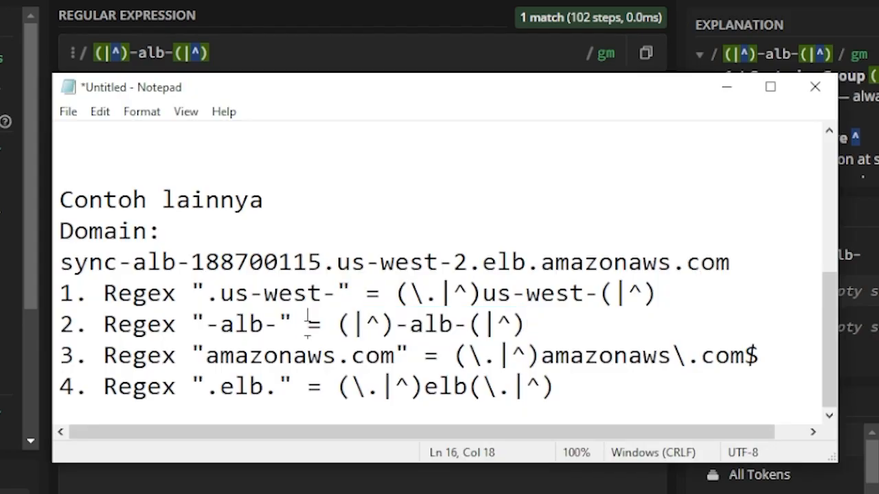
drag(205, 357, 397, 356)
click(496, 356)
drag(455, 356, 774, 355)
right_click(712, 362)
click(775, 127)
click(220, 49)
drag(219, 48, 79, 53)
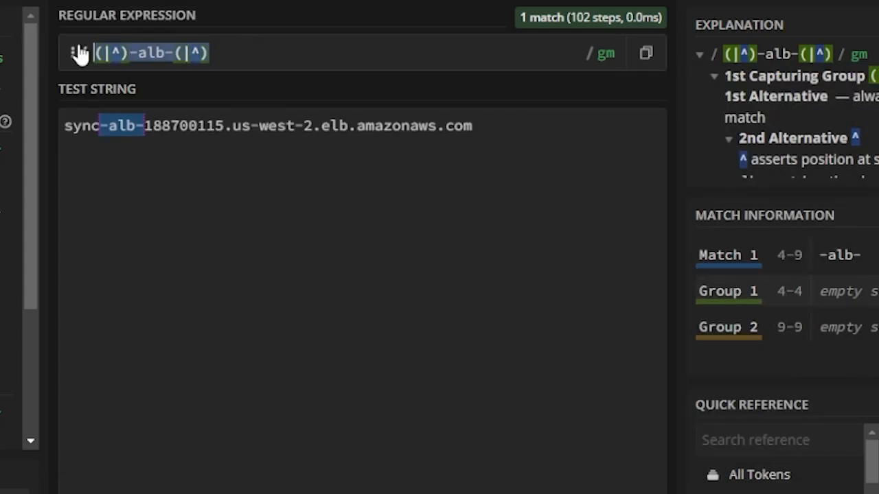
key(ctrl+v)
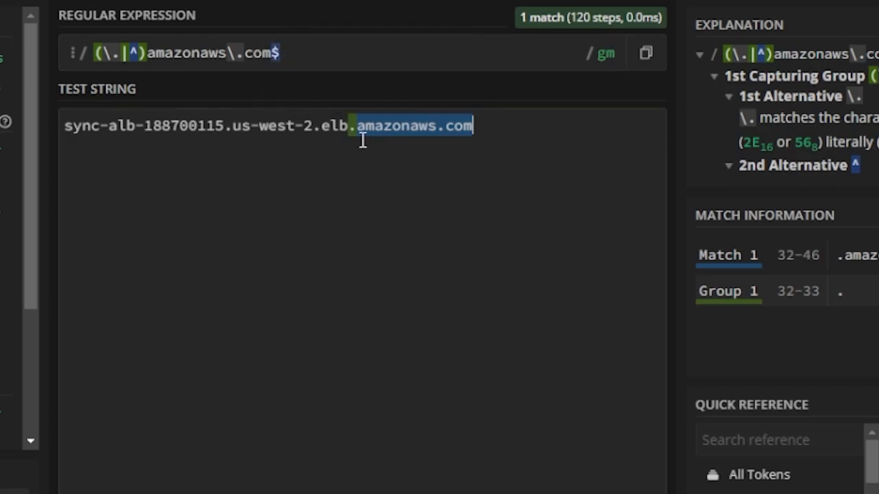
click(474, 123)
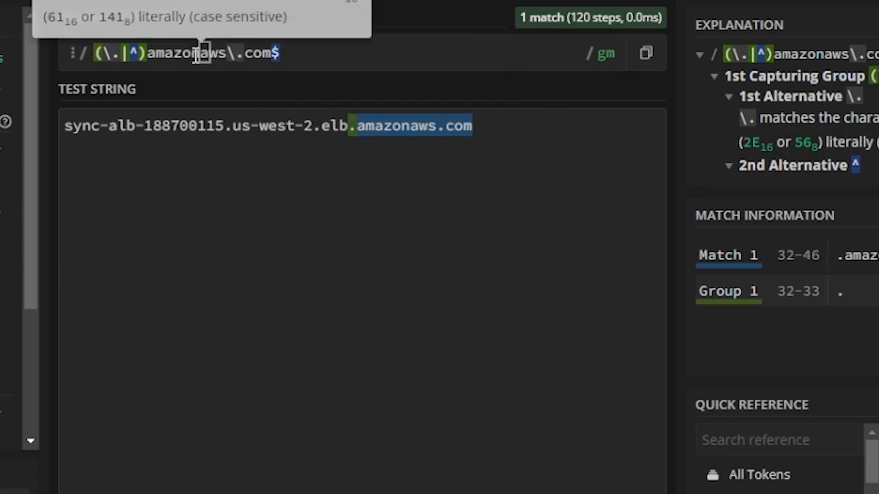
Copy the fourth regex (\.|^)elb(\.|^) from Notepad, replace the regular expression on regex101.com with it, and check the test string.
key(alt+Tab)
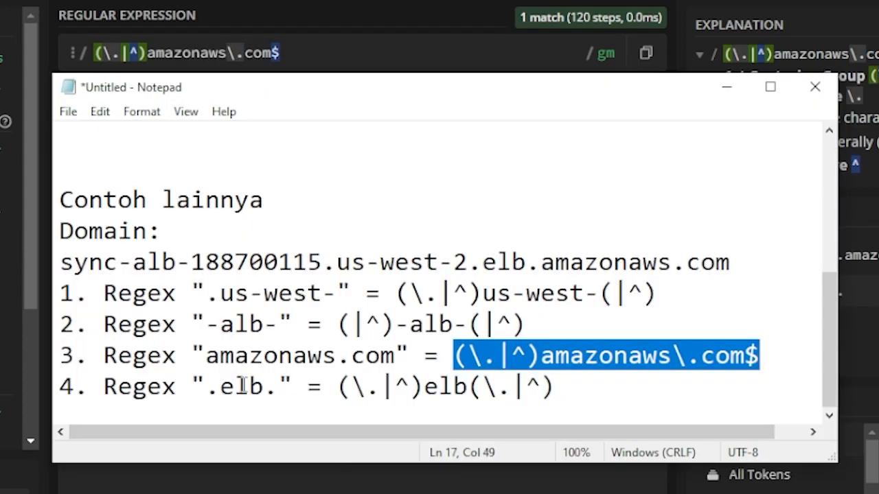
click(210, 386)
drag(207, 386, 278, 387)
drag(338, 387, 555, 386)
right_click(486, 388)
click(543, 144)
click(330, 58)
drag(346, 53, 76, 40)
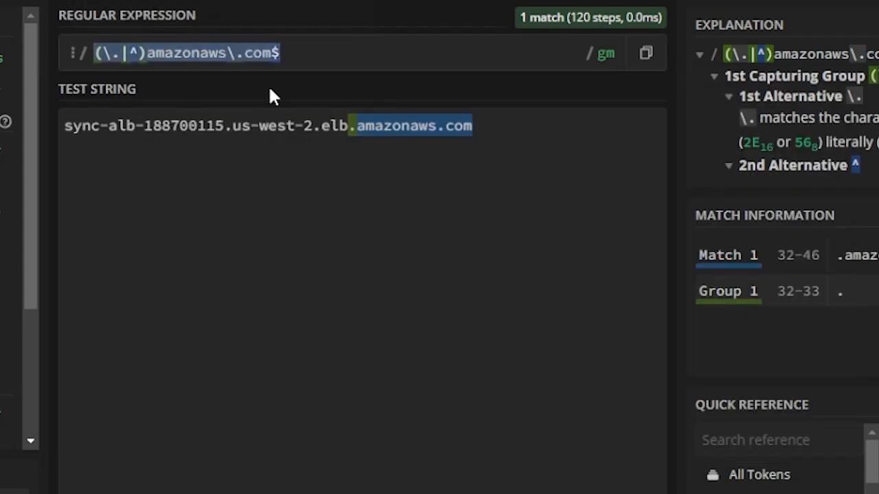
key(ctrl+v)
click(484, 135)
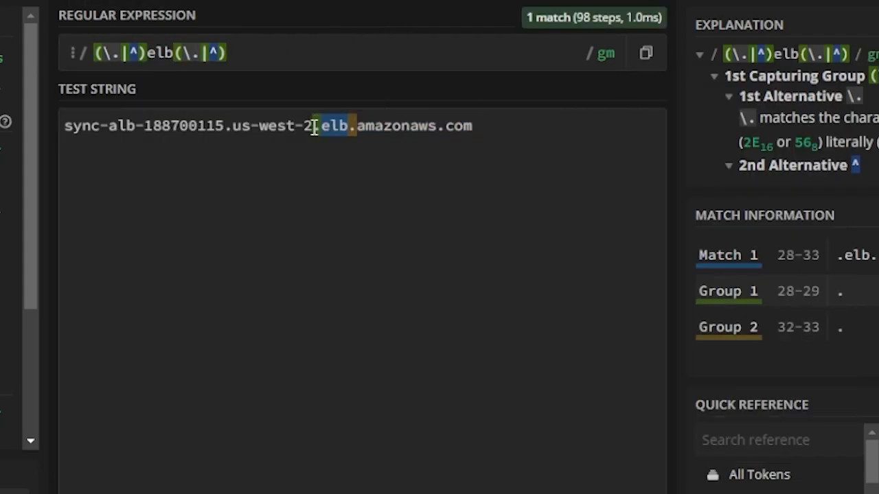
mouse_move(350, 127)
Switch to Notepad and start a keyword line below the fourth regex, two lines down, with "slot, maxwin, porn,".
key(alt+Tab)
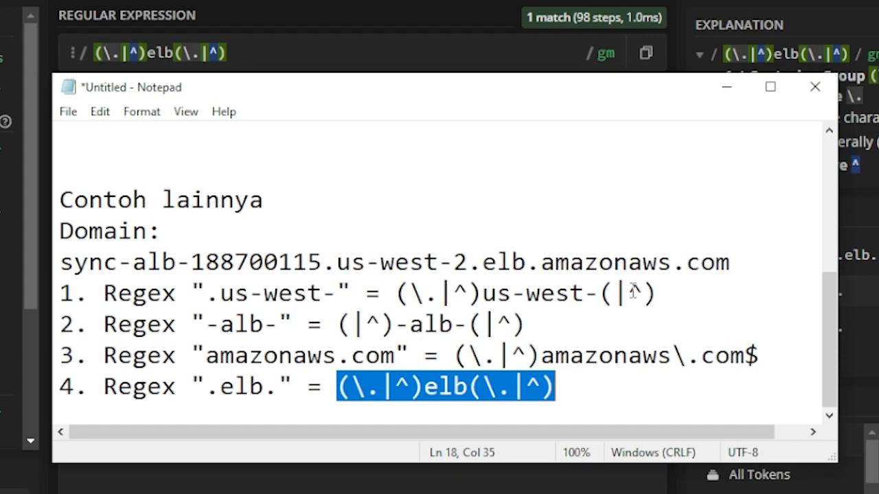
drag(830, 366, 826, 208)
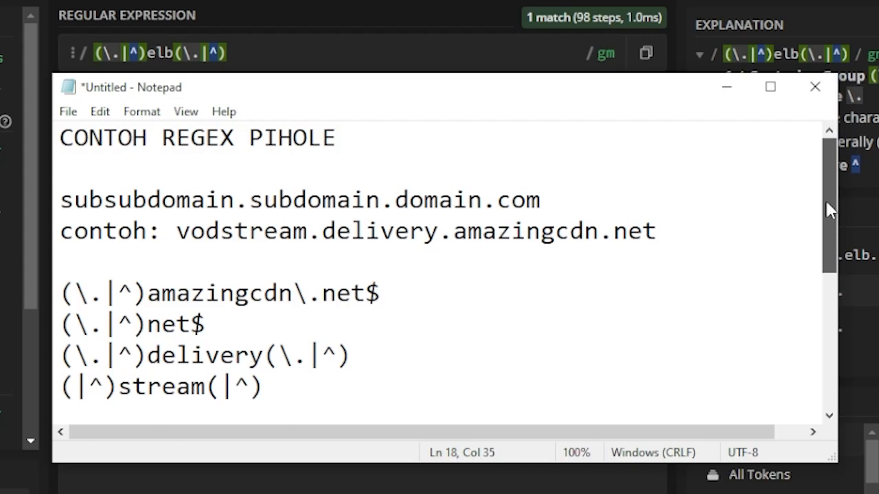
drag(828, 210, 832, 243)
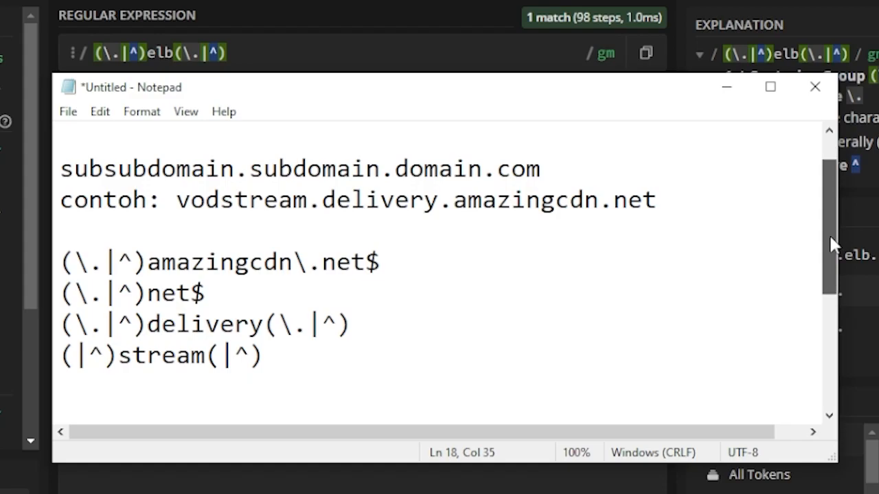
drag(829, 234, 840, 356)
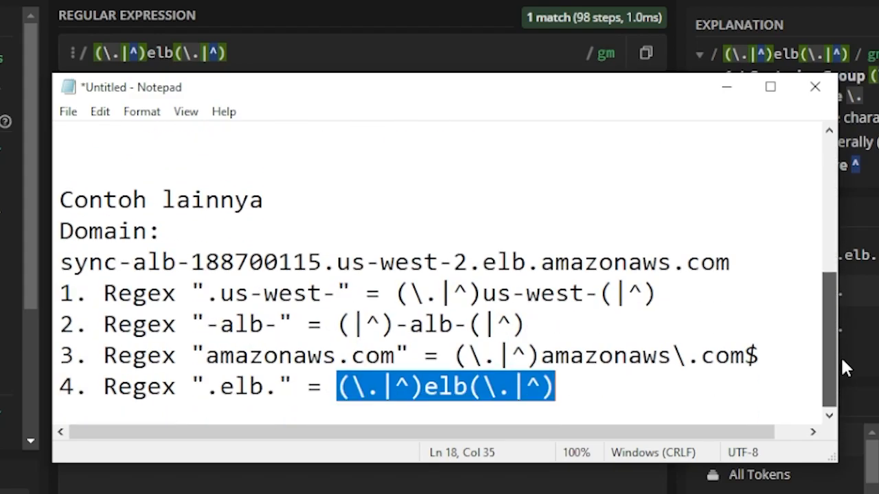
click(664, 422)
key(Return)
key(Return)
text(s)
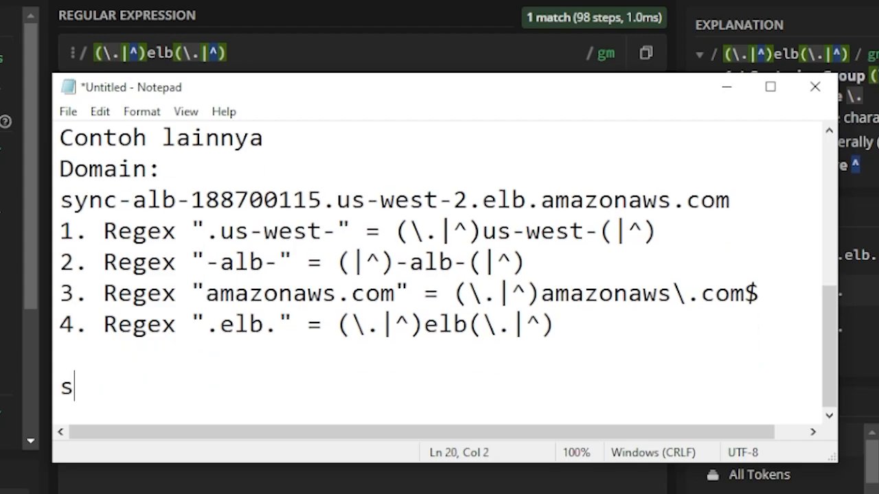
text(lot, maxwin)
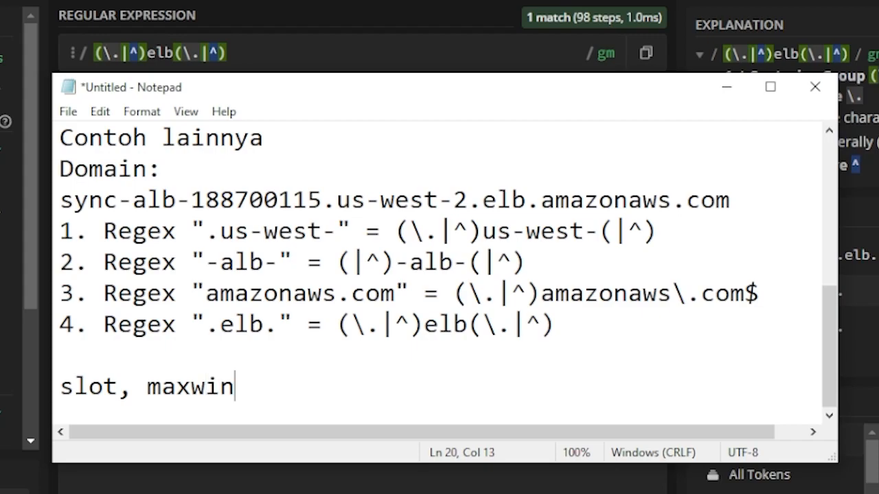
text(, porn,)
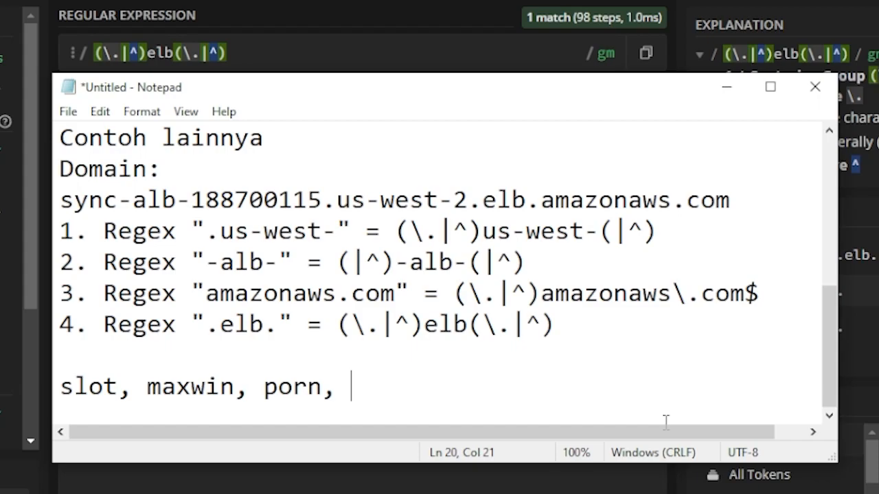
Add "kwai, liveme," to the end of the keyword line and highlight the liveme entry.
text(jwai)
key(BackSpace)
key(BackSpace)
key(BackSpace)
key(BackSpace)
text(kwai)
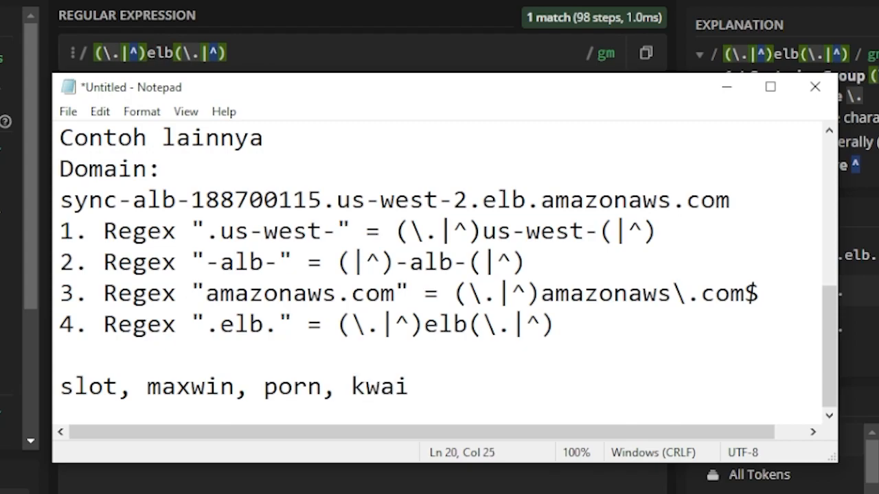
text(, liveme,)
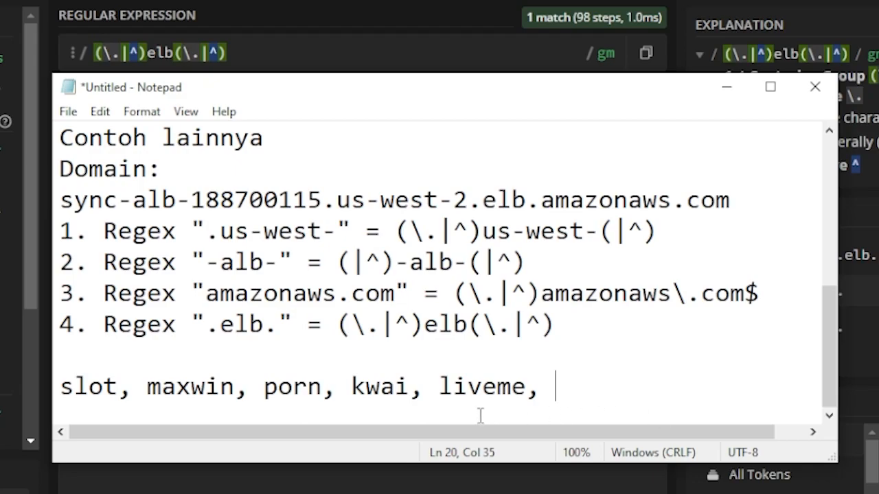
drag(441, 397, 534, 393)
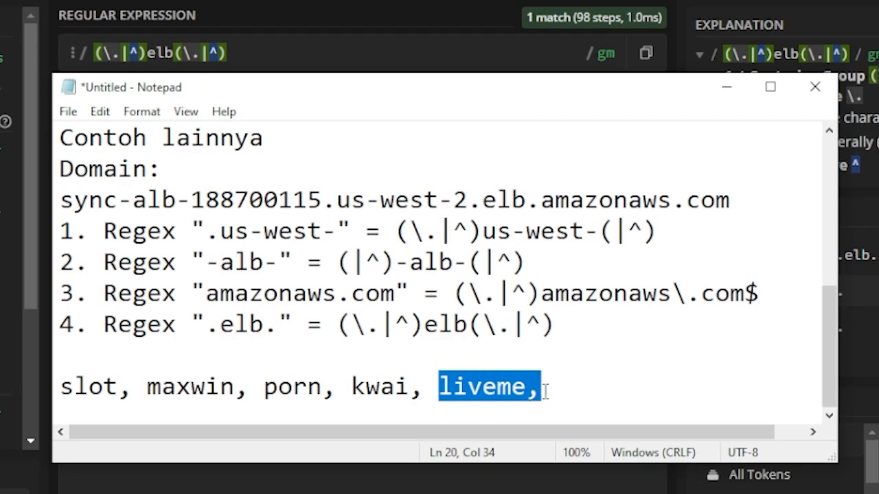
click(546, 391)
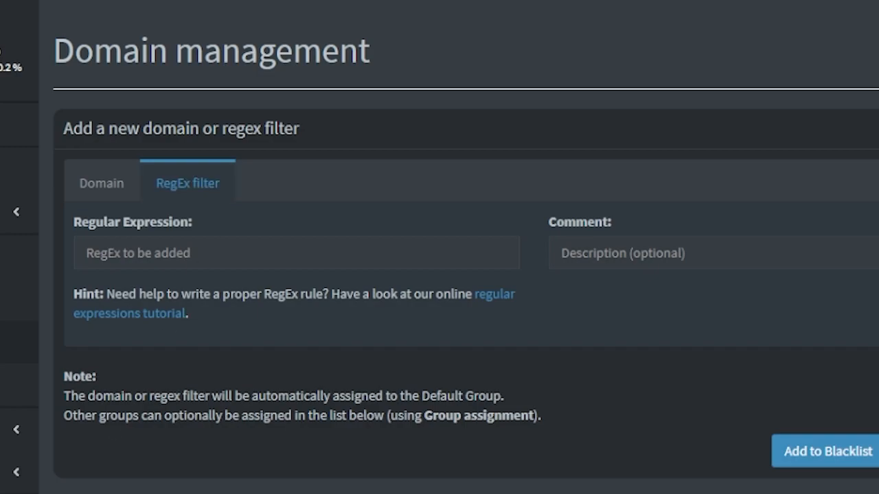
Review the first regex examples in the Notepad notes, then return to Pi-hole and show its dashboard.
key(alt+Tab)
scroll(576, 261, up, 4)
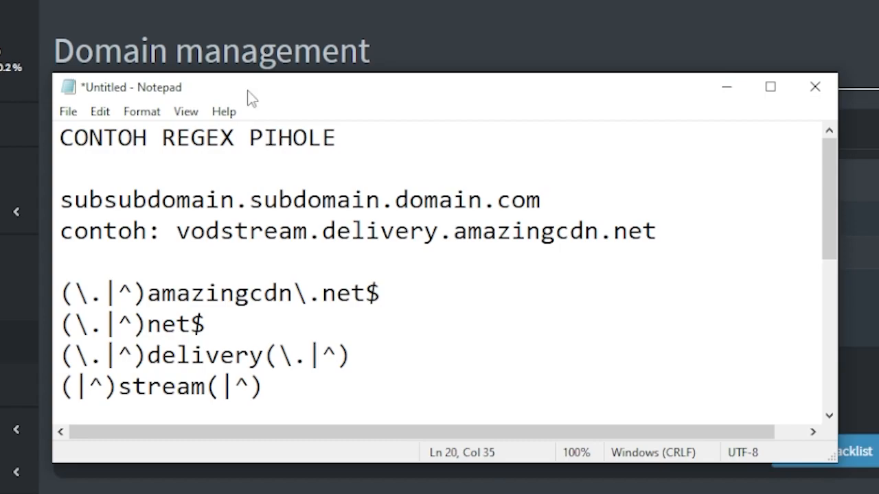
key(alt+Tab)
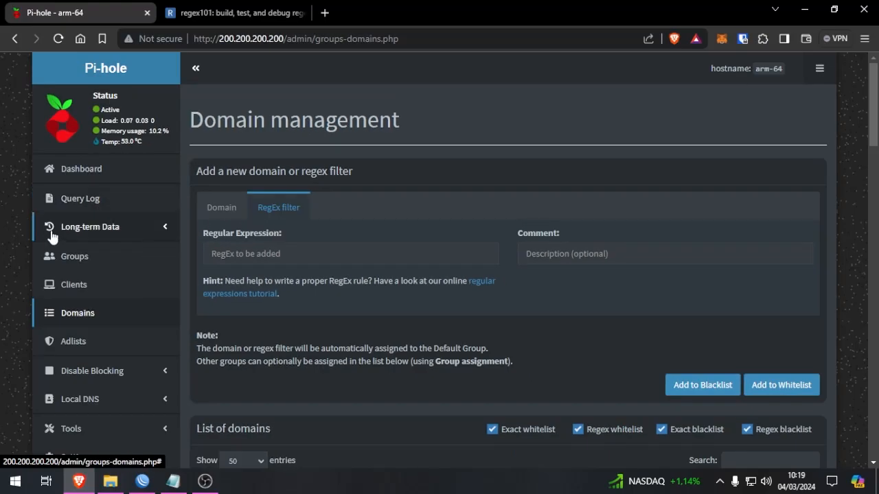
click(89, 346)
click(84, 177)
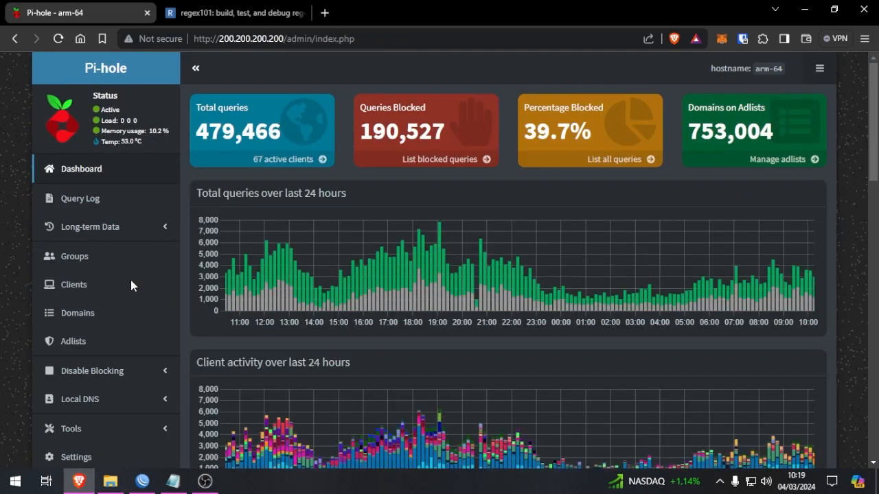
Examine Pi-hole's list of adlists, then return to the dashboard to check the number of domains on adlists.
click(55, 344)
scroll(414, 322, down, 1)
scroll(412, 320, down, 5)
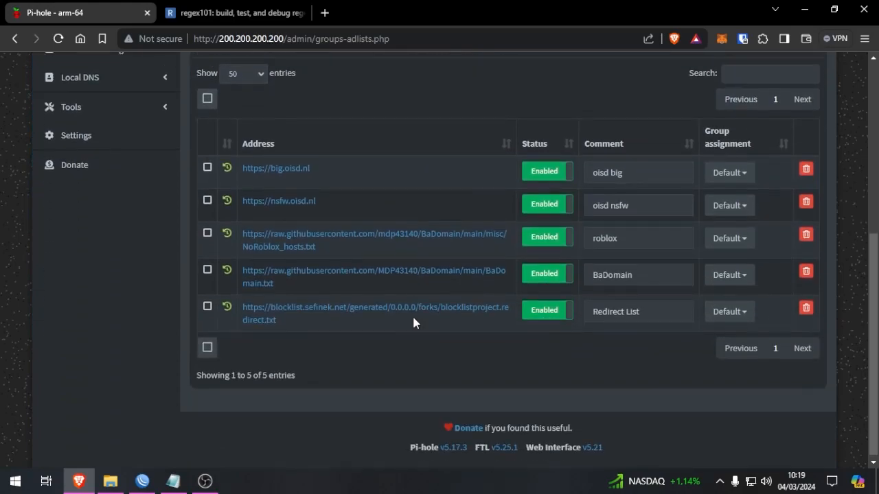
scroll(412, 320, up, 3)
scroll(337, 314, up, 1)
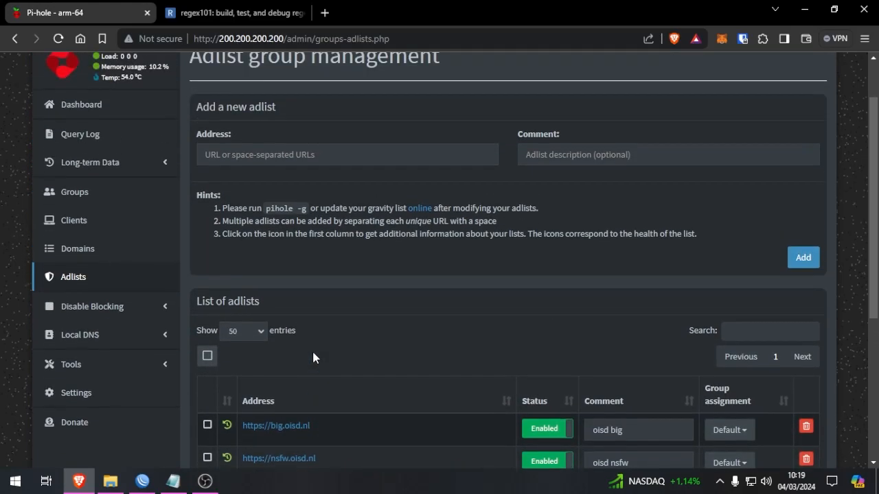
scroll(338, 307, up, 1)
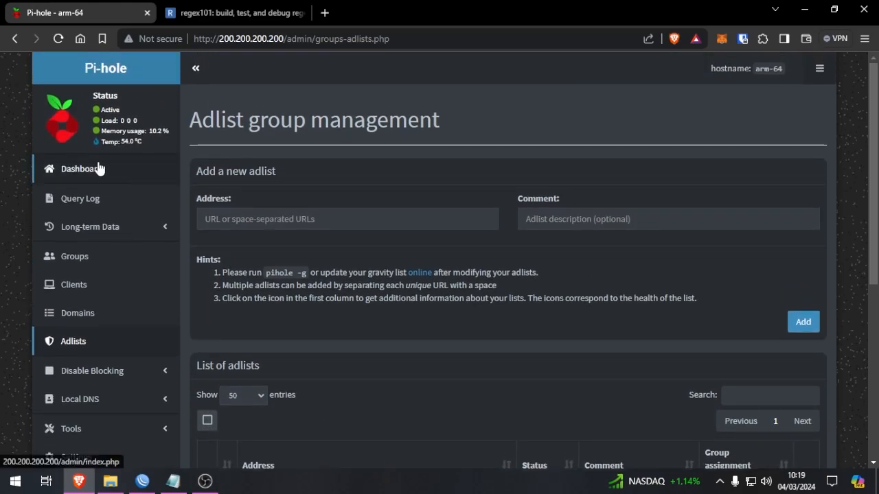
click(69, 169)
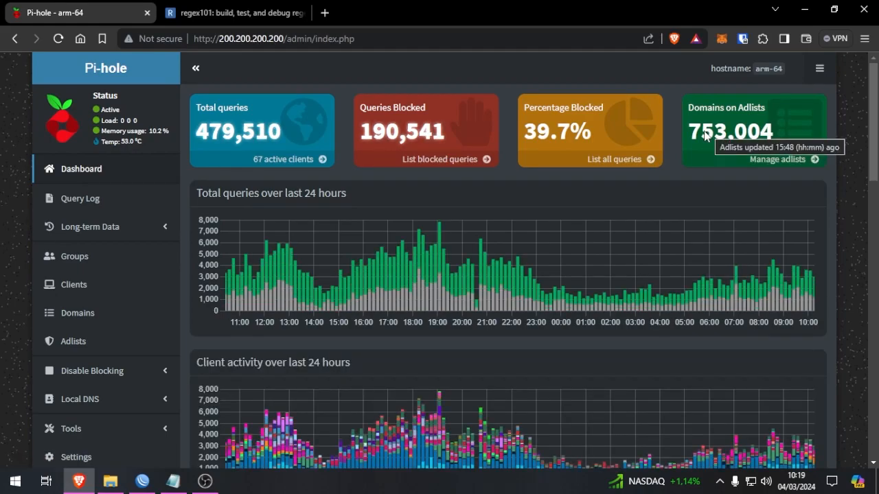
Bring up the Notepad notes and highlight the example domain vodstream.delivery.amazingcdn.net.
click(173, 481)
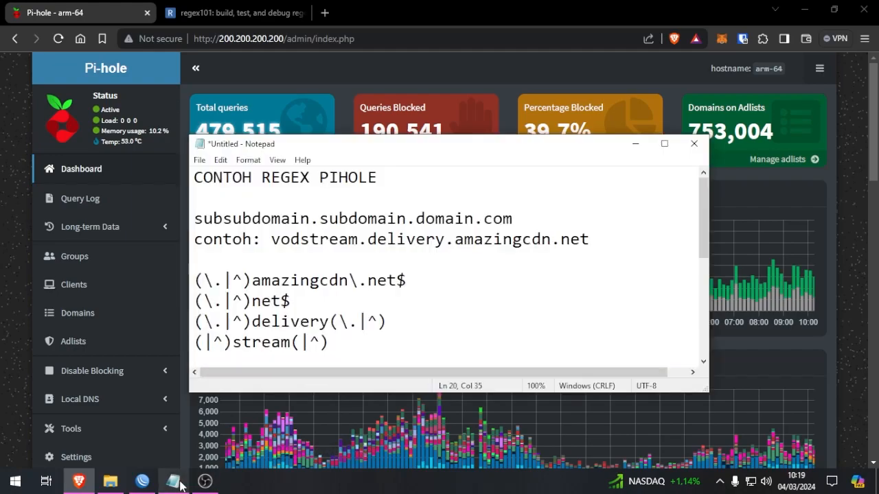
drag(268, 245, 615, 239)
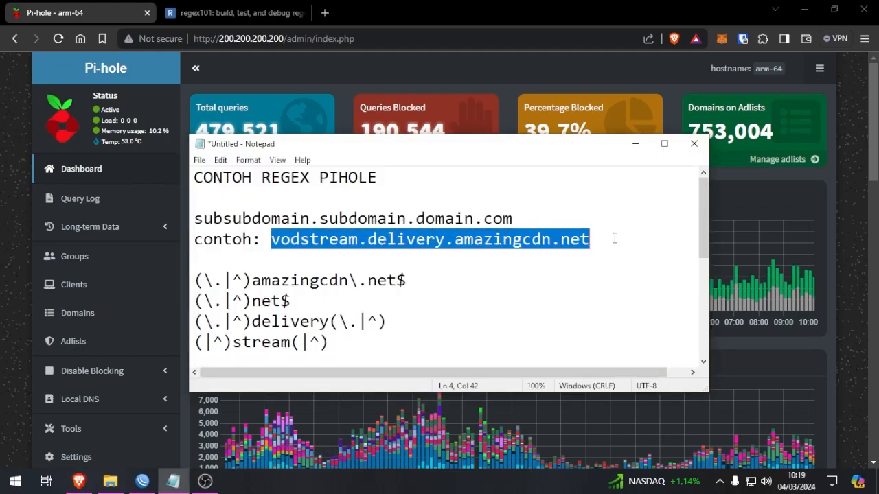
click(462, 248)
drag(271, 240, 588, 233)
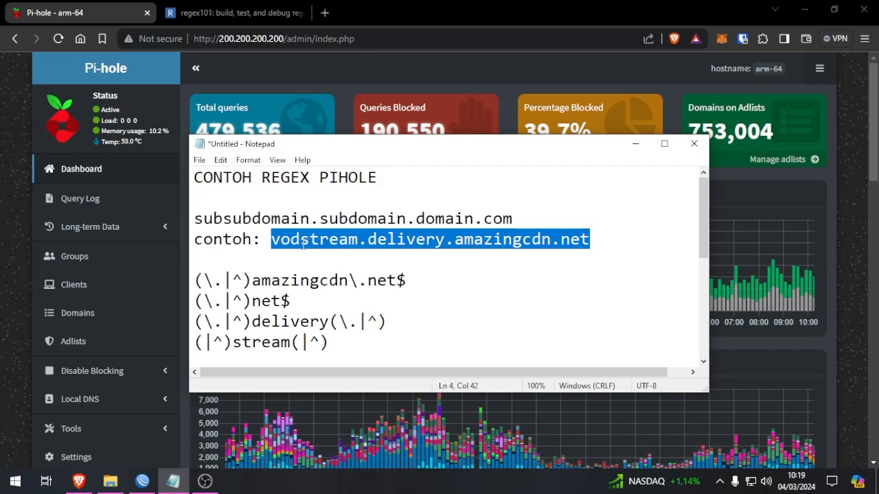
click(303, 245)
drag(270, 240, 607, 245)
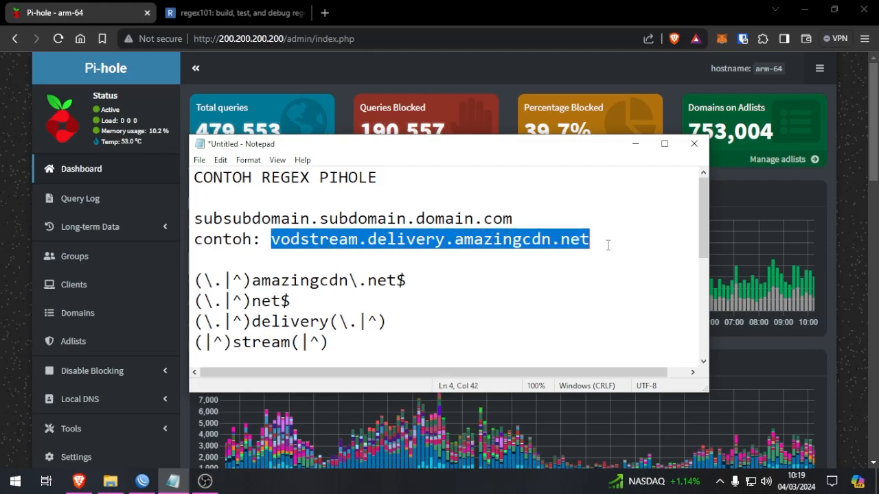
click(615, 241)
Highlight the subdomain part "delivery" in the example domain.
double_click(370, 239)
click(446, 240)
key(Left)
key(Left)
key(Left)
key(Left)
key(Left)
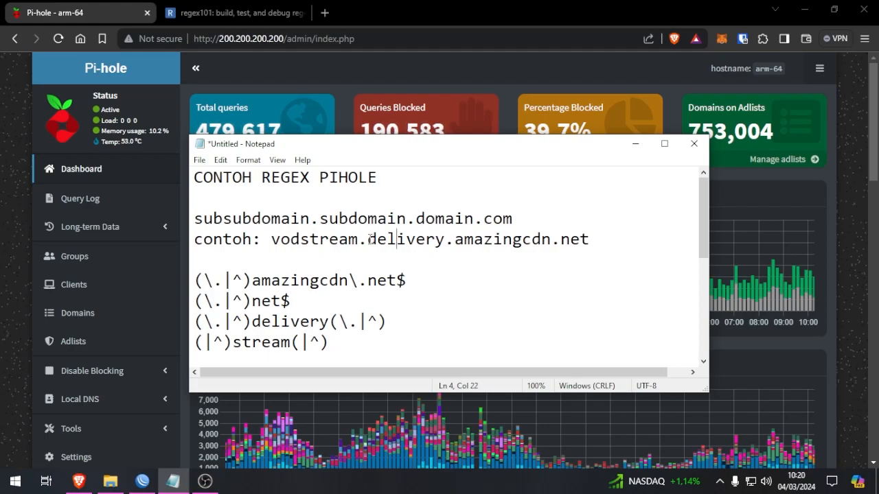
drag(369, 239, 445, 240)
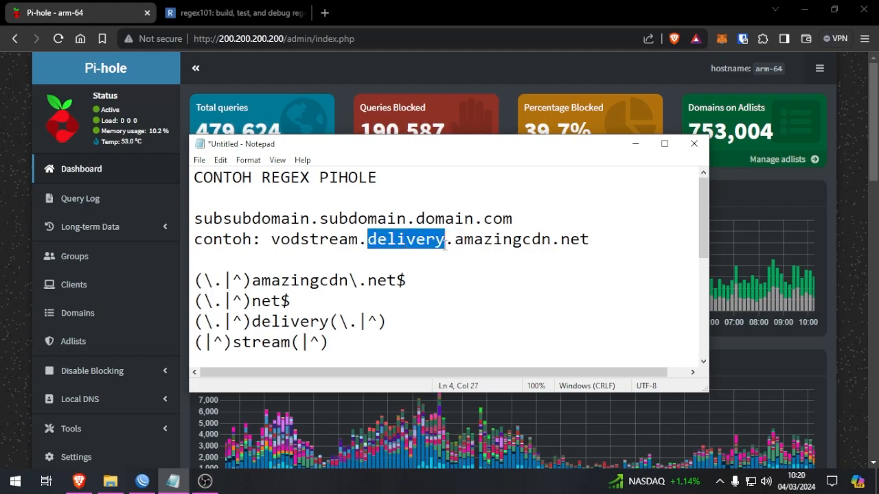
click(502, 262)
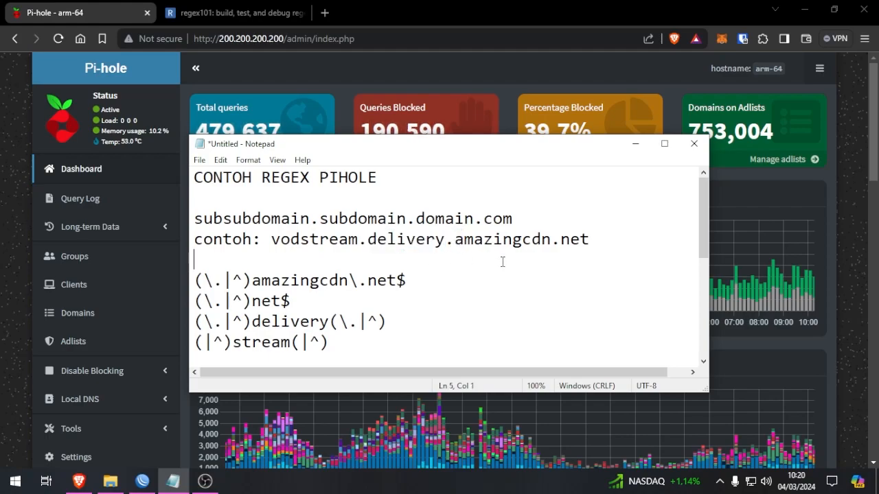
Highlight the keywords "stream" and "amazingcdn" in the example domain, finishing with "stream" selected.
drag(301, 239, 356, 238)
click(377, 239)
key(Right)
key(Right)
drag(455, 241, 551, 239)
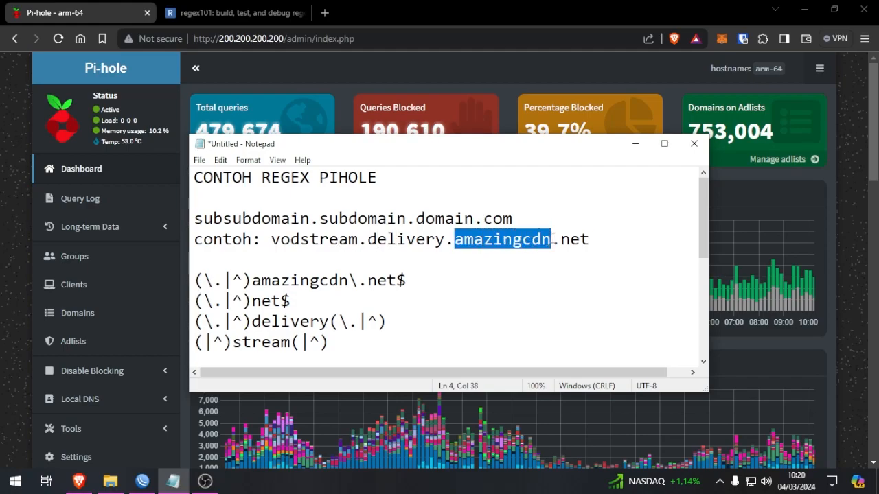
key(Right)
key(Right)
drag(300, 239, 356, 239)
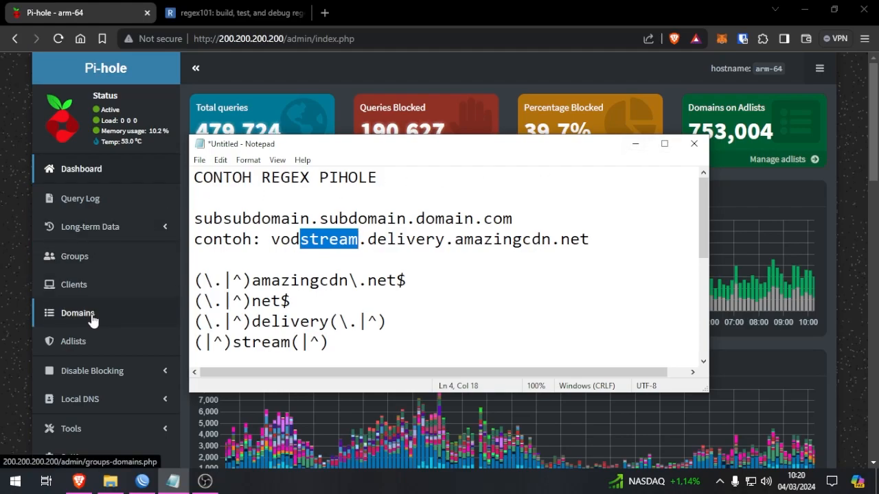
Open Pi-hole's domain management page and show the RegEx filter form.
click(93, 321)
click(281, 209)
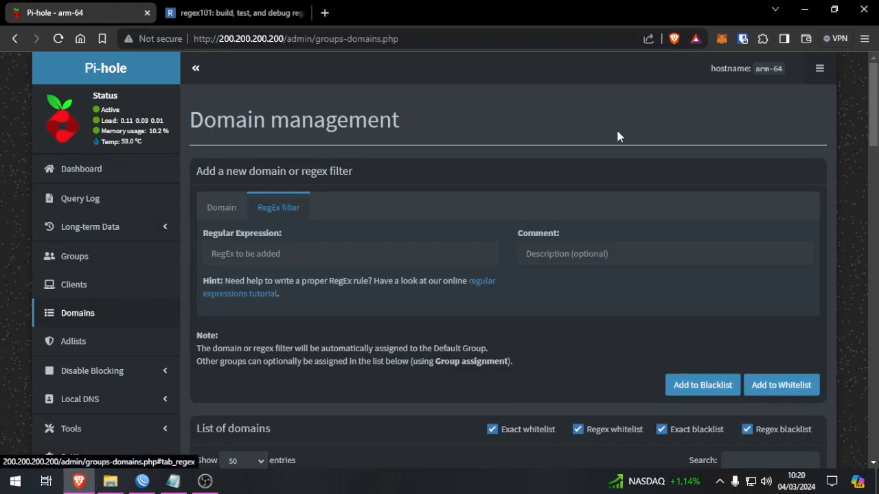